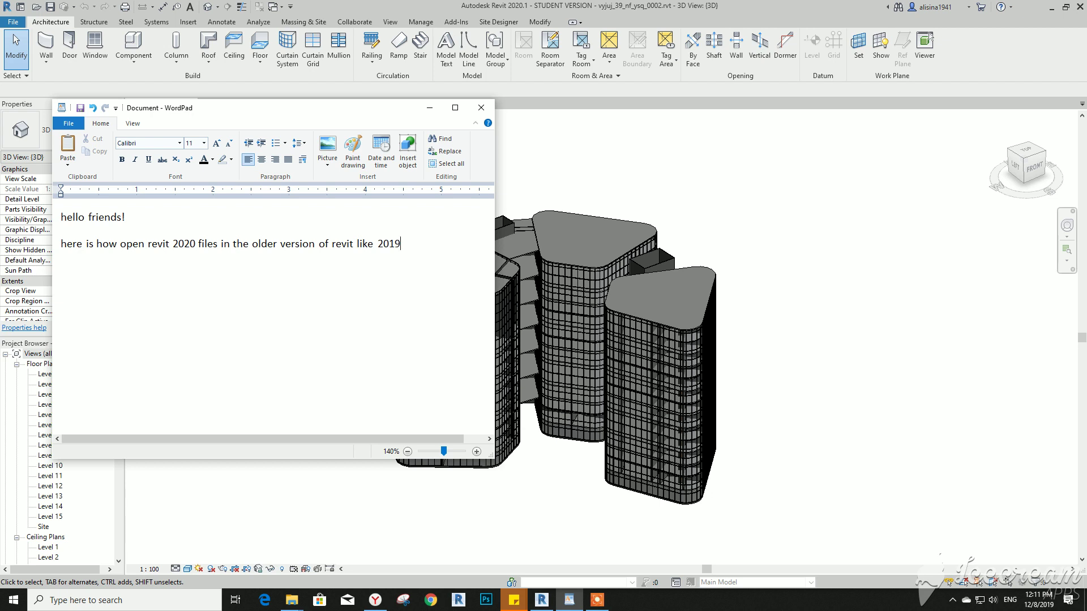
Step: Highlight both note lines in yellow and type a new line 'so lets do it'
drag(401, 249, 86, 236)
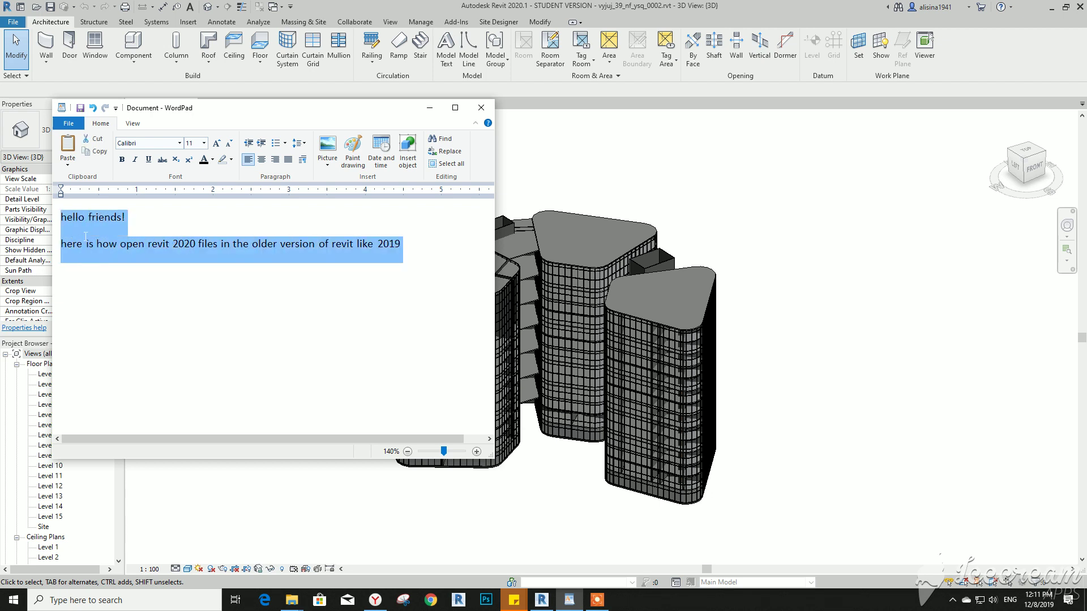
click(231, 160)
click(234, 180)
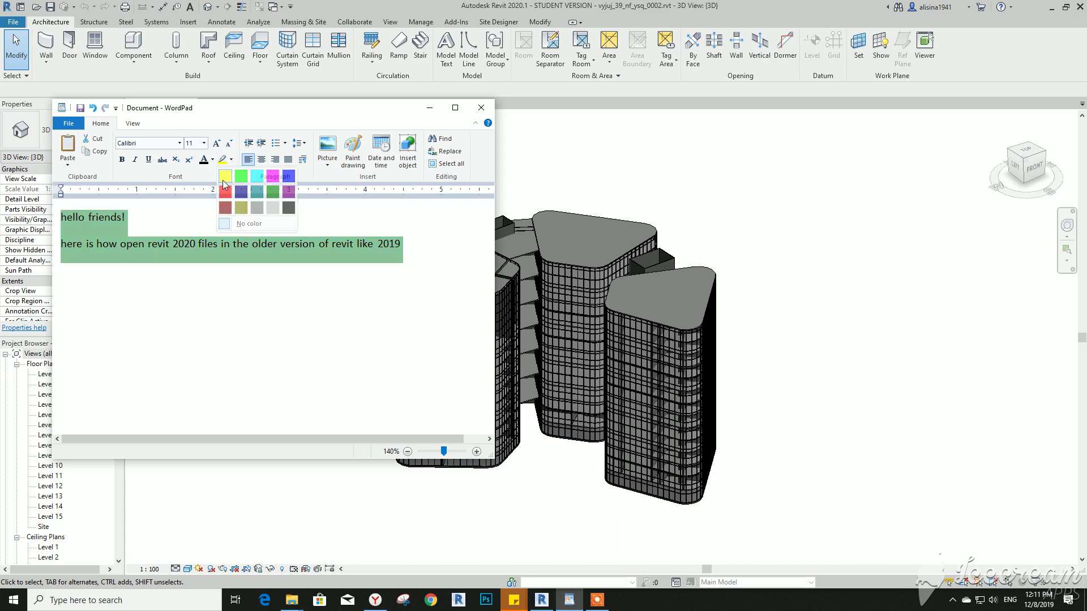
click(292, 243)
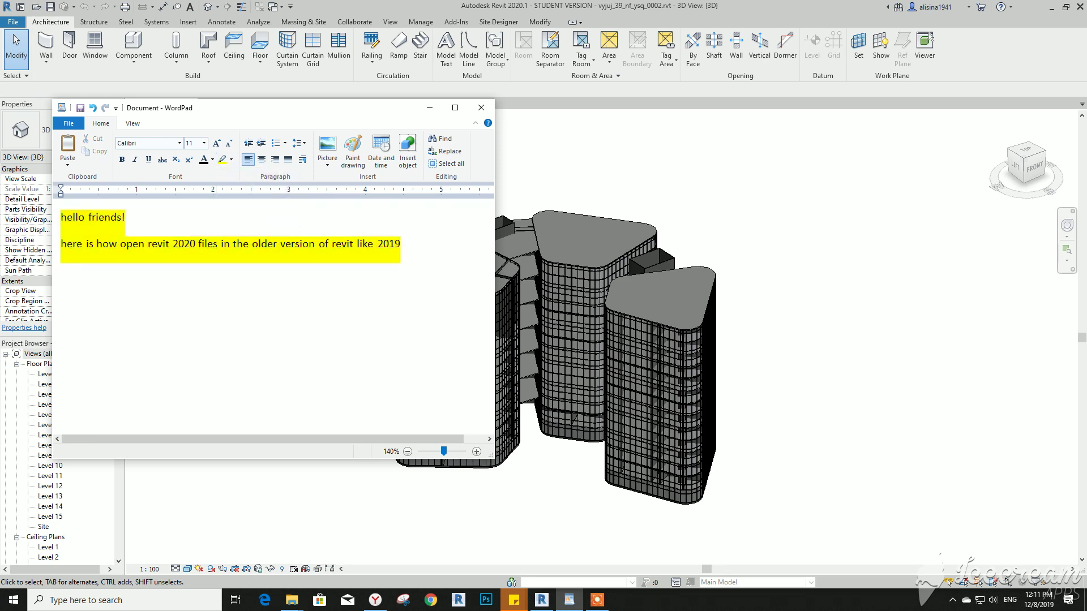
text(so )
text(let)
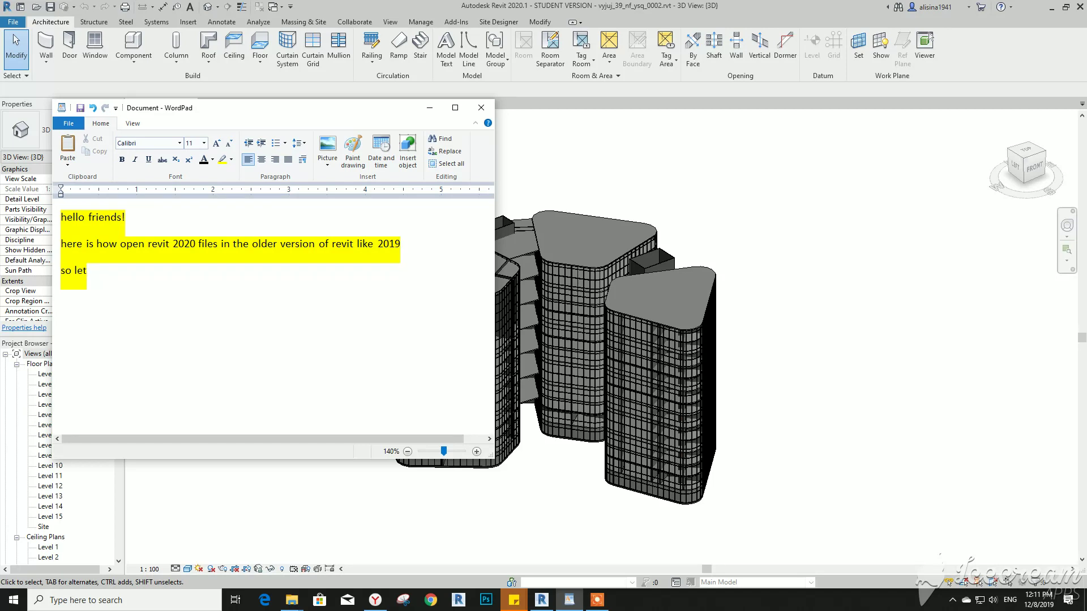
text('s )
text(do t)
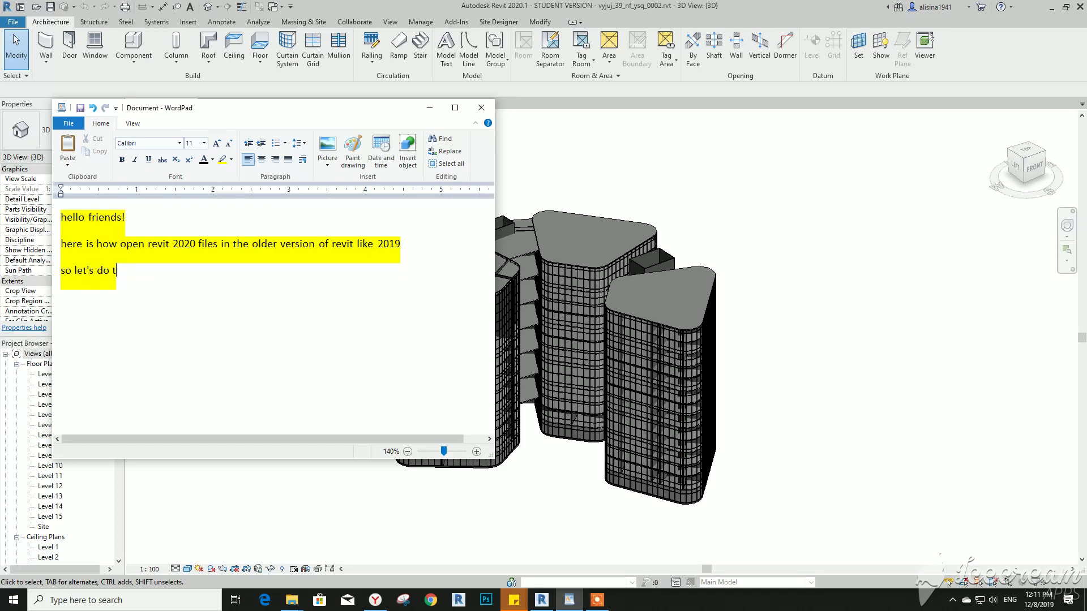
text(i)
Step: Select the building elements and start an IFC export using the IFC2x3 Coordination View 2.0 setup
click(429, 108)
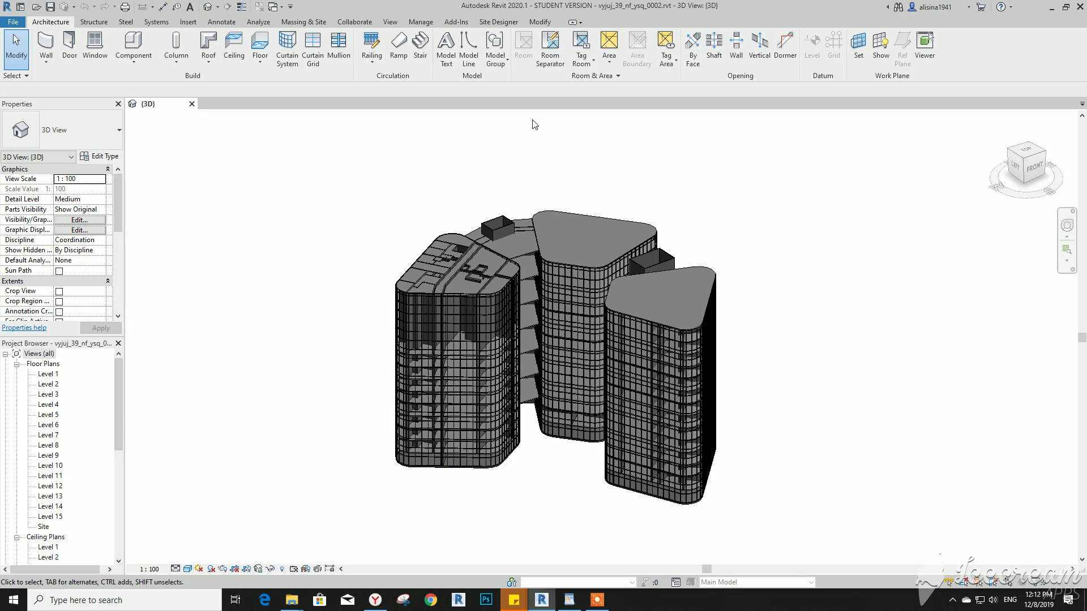
drag(302, 163, 947, 369)
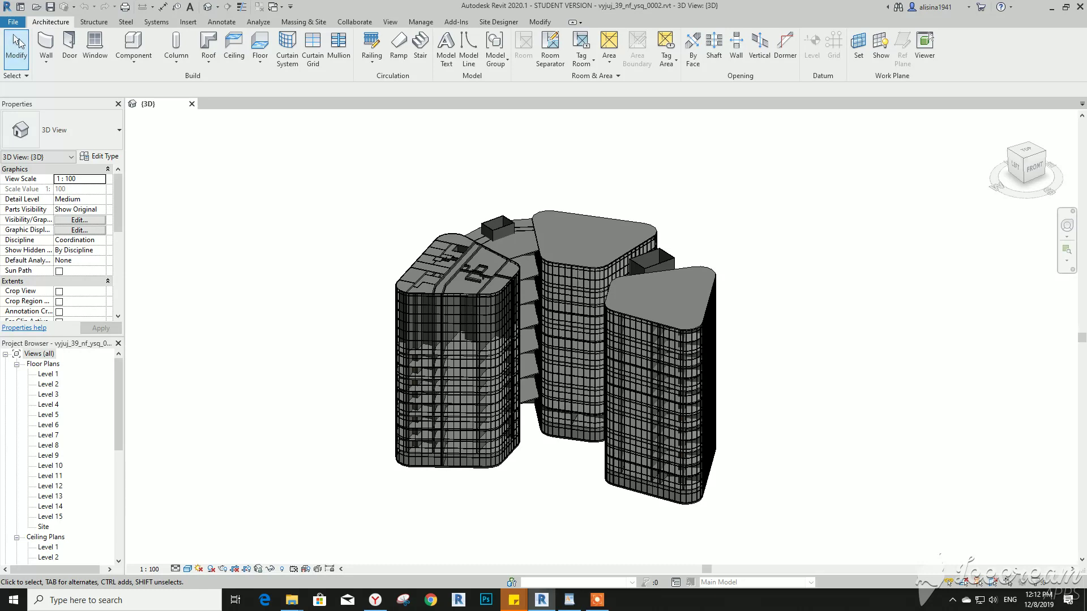
click(15, 25)
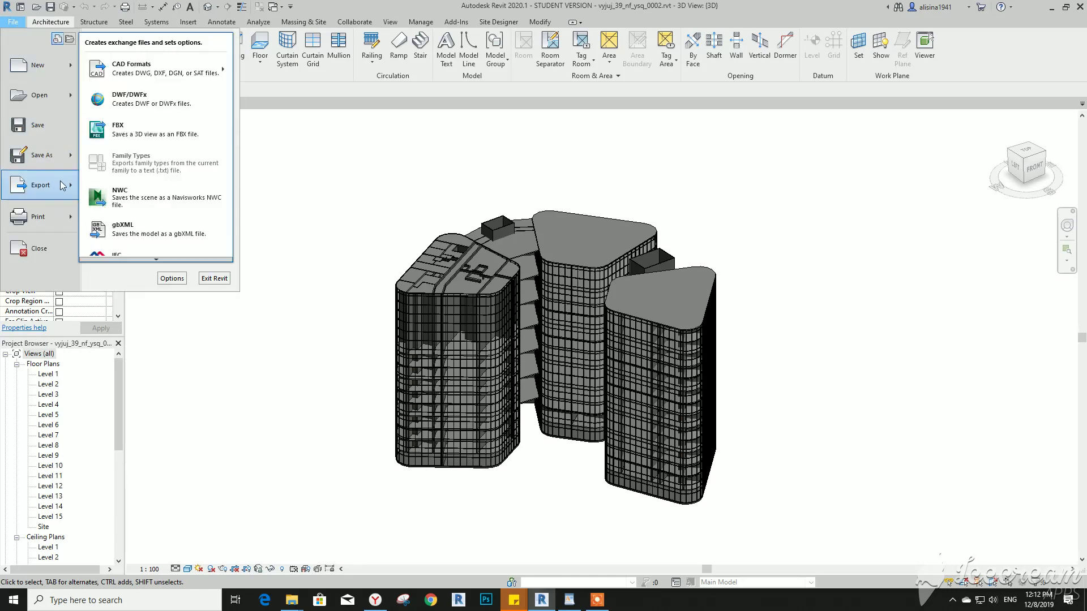
mouse_move(39, 185)
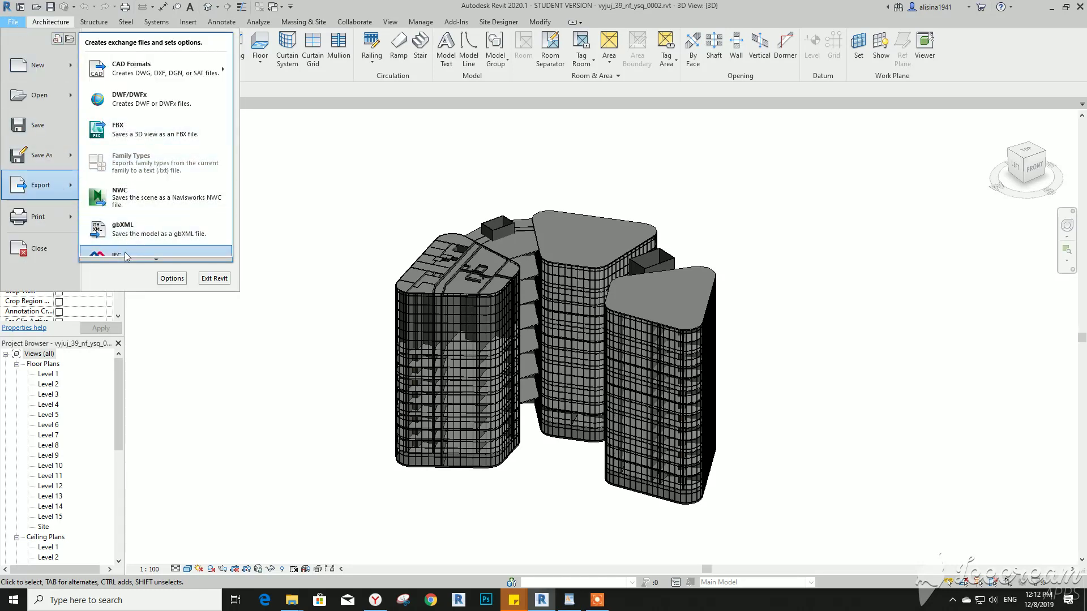
click(124, 256)
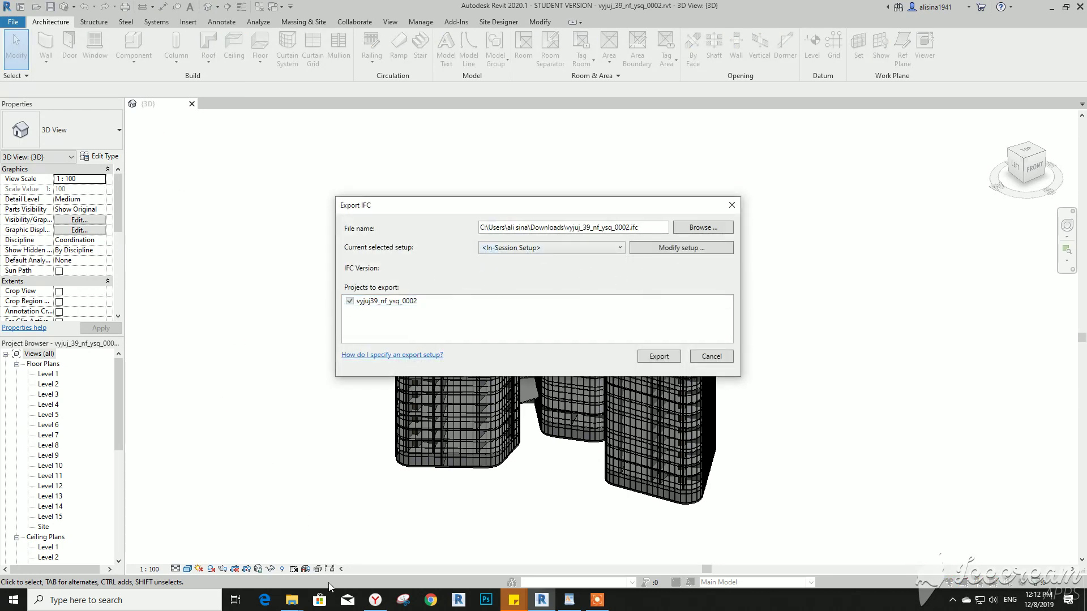
click(595, 252)
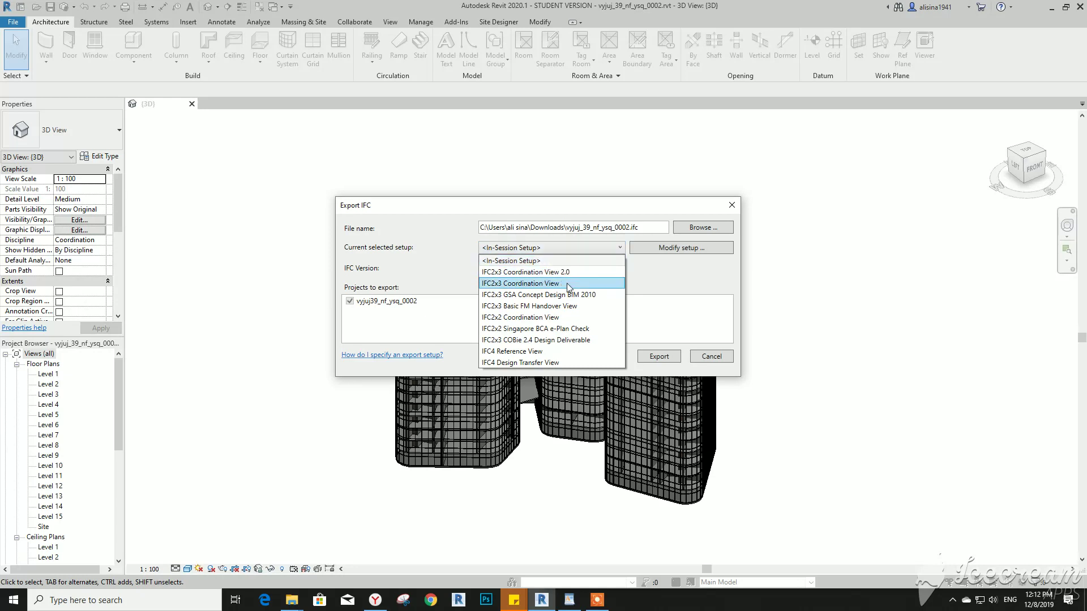
click(567, 273)
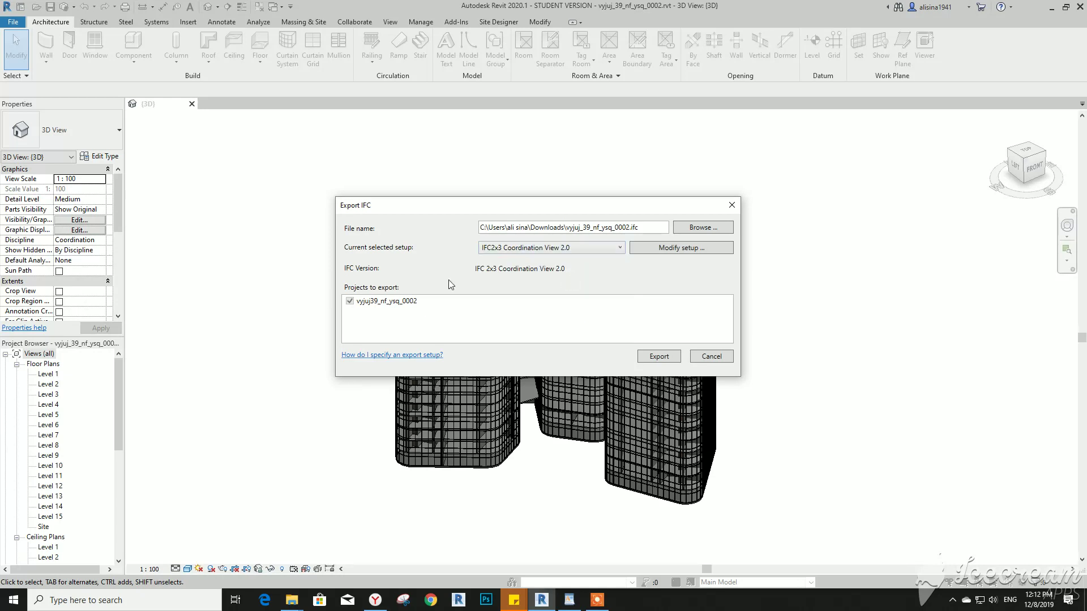
Step: Set the IFC export save location to the Desktop folder
click(700, 229)
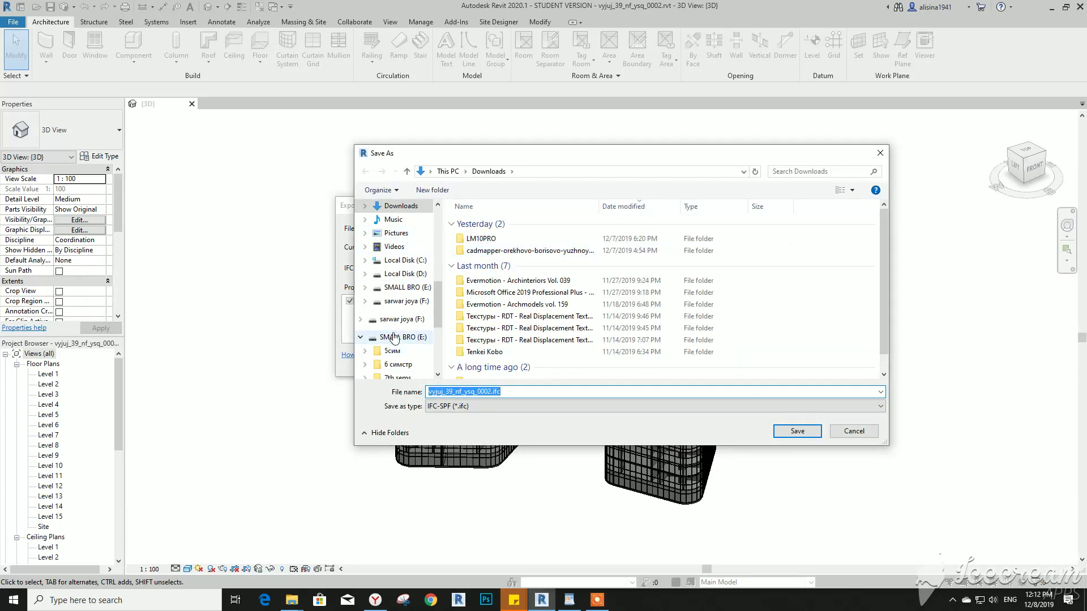
scroll(407, 283, down, 1)
scroll(405, 288, down, 2)
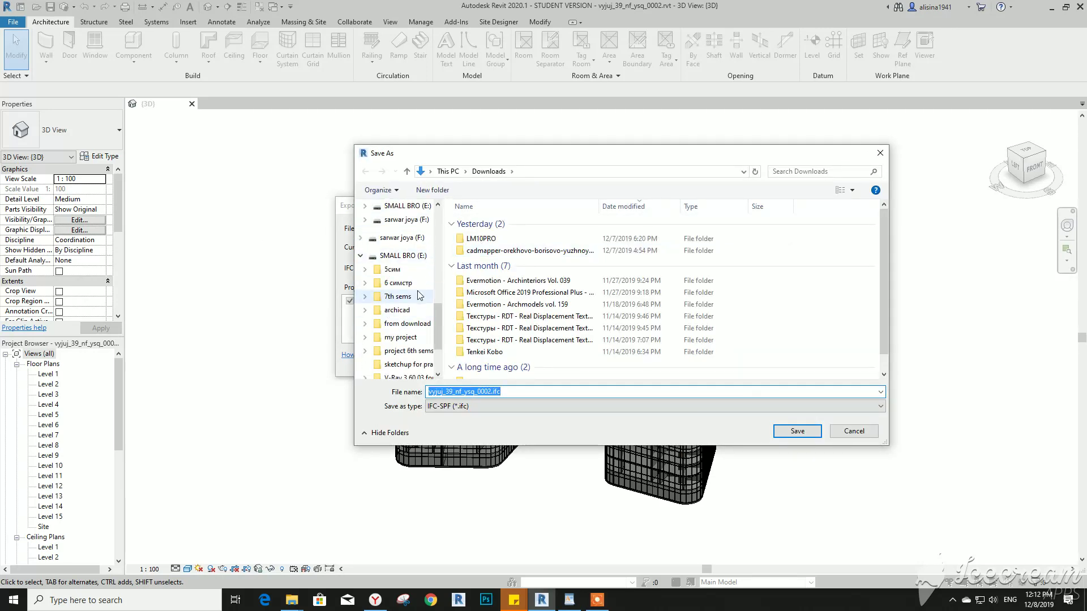
scroll(404, 292, down, 1)
scroll(406, 278, up, 2)
scroll(406, 258, up, 2)
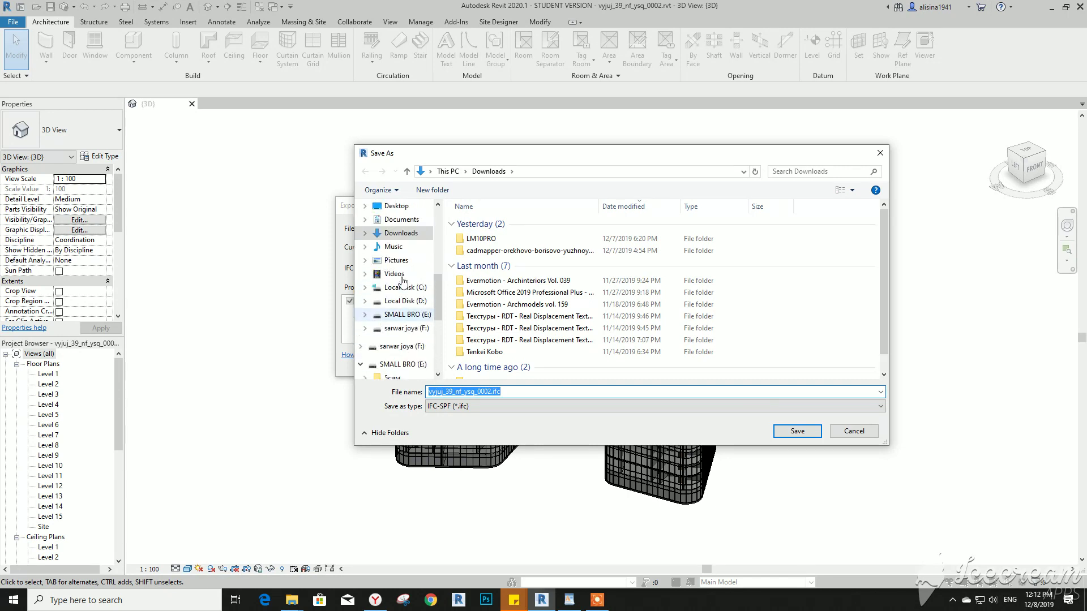
scroll(406, 244, up, 1)
click(396, 206)
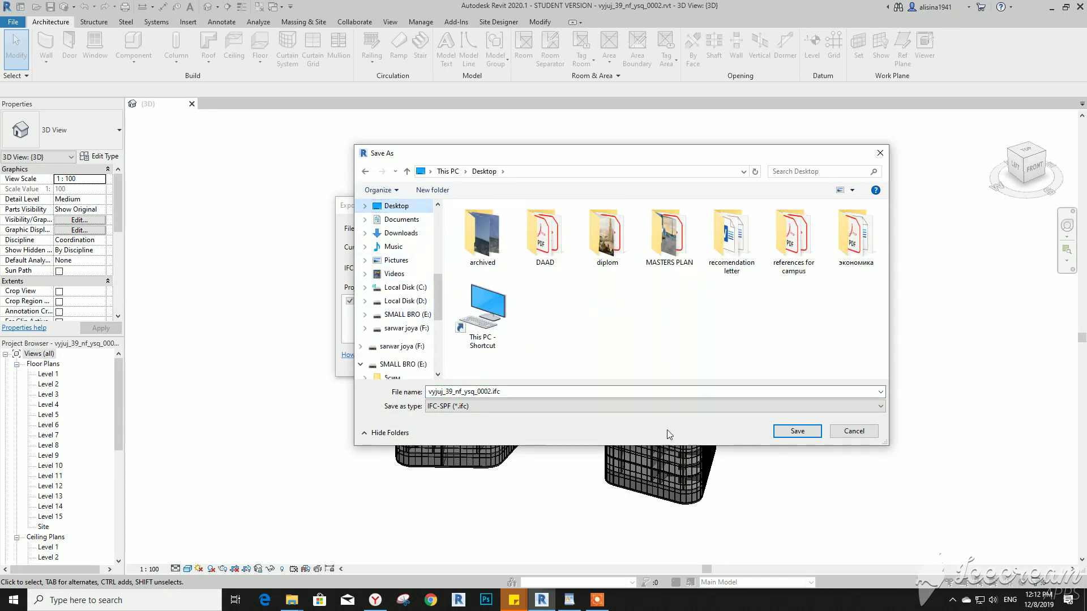
Step: Name the export file new.ifc and run the export
double_click(657, 398)
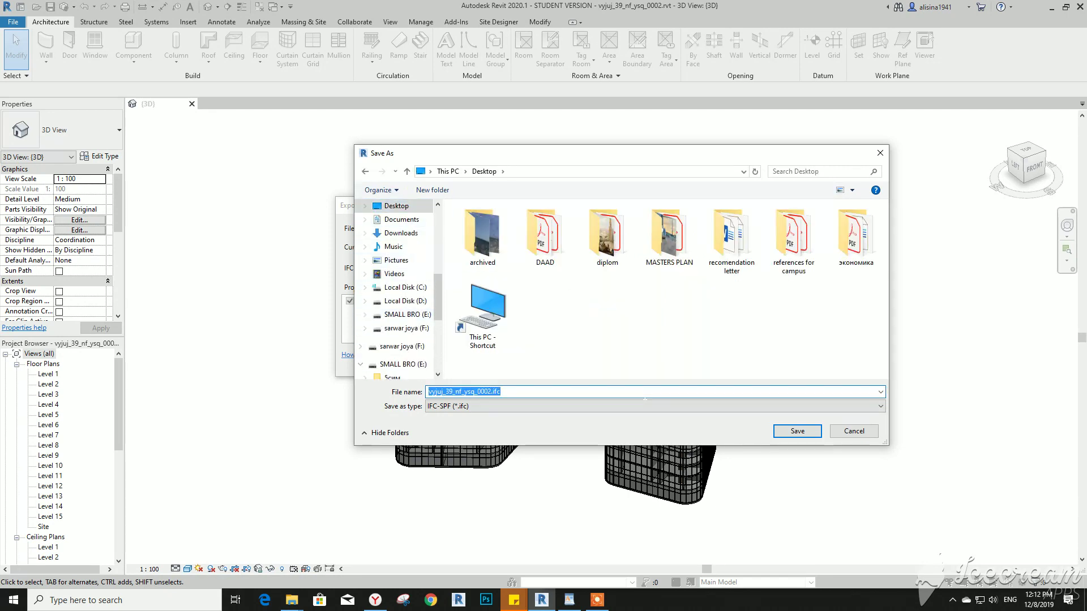
text(new)
key(Return)
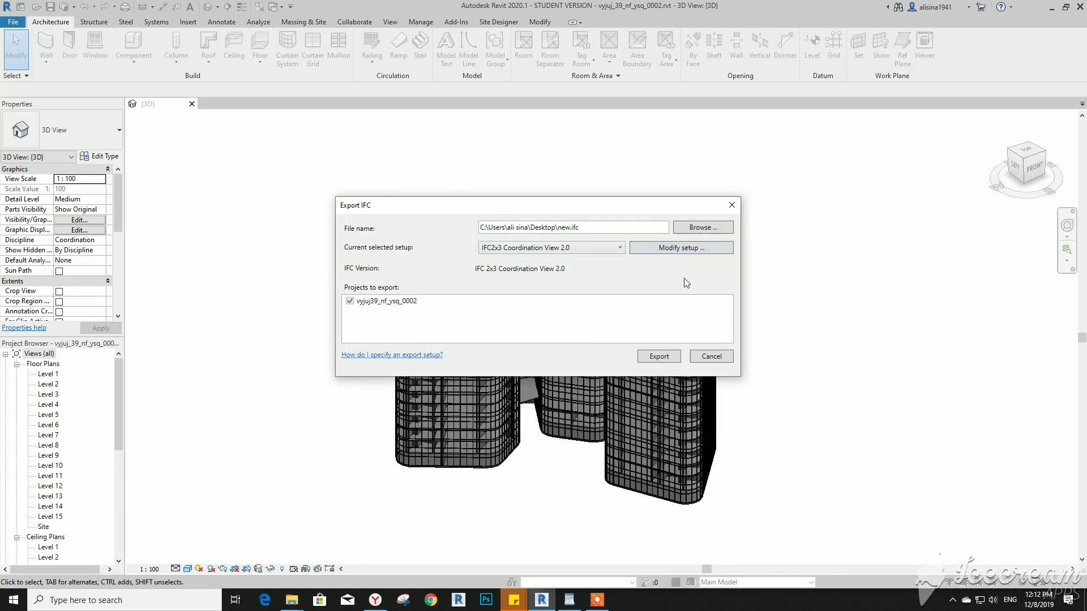
click(670, 357)
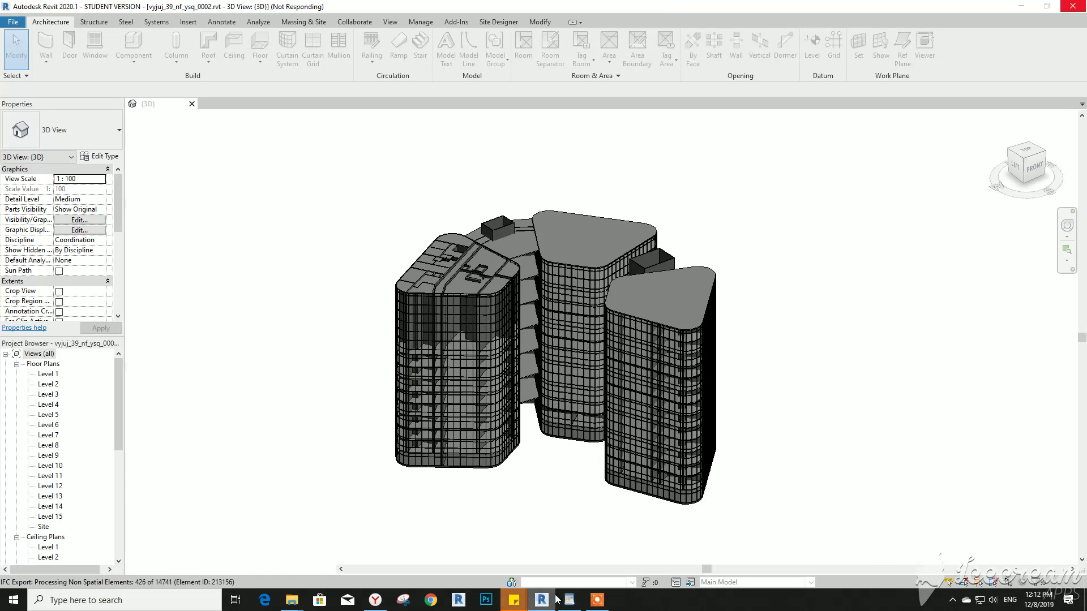
Step: Add the note lines 'open the file' and 'export the file as IFc 2.0', fixing the typo
click(575, 603)
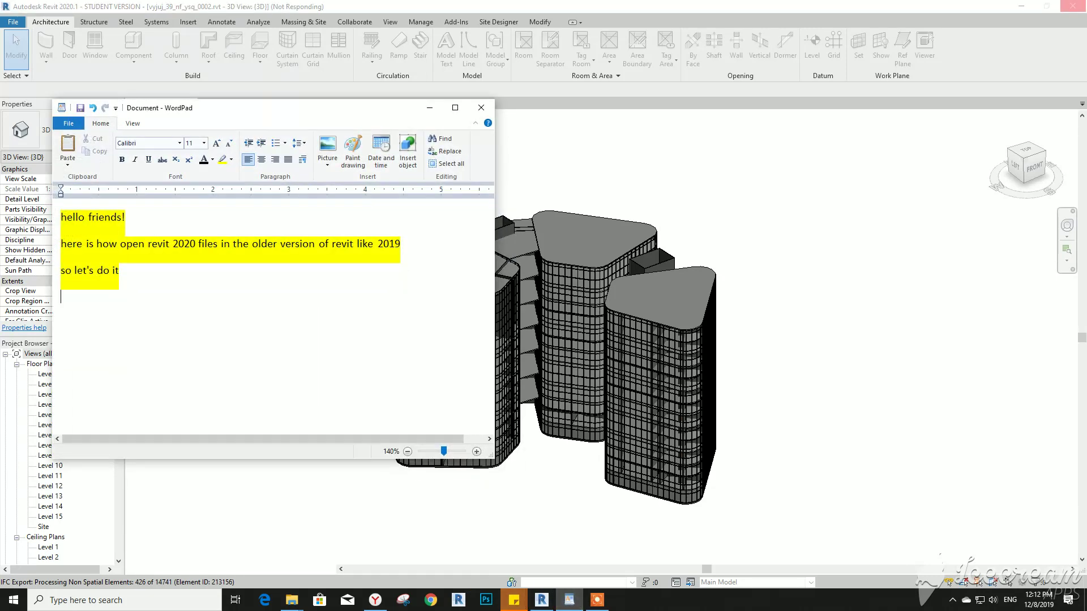
key(Return)
text(op)
text(en the fi)
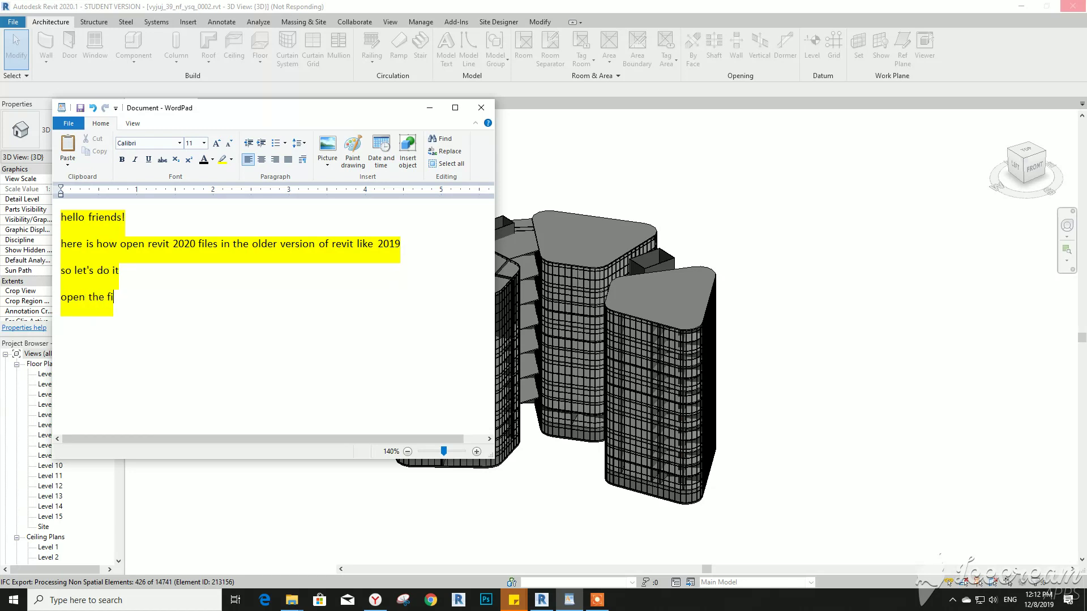
text(le)
text(expo)
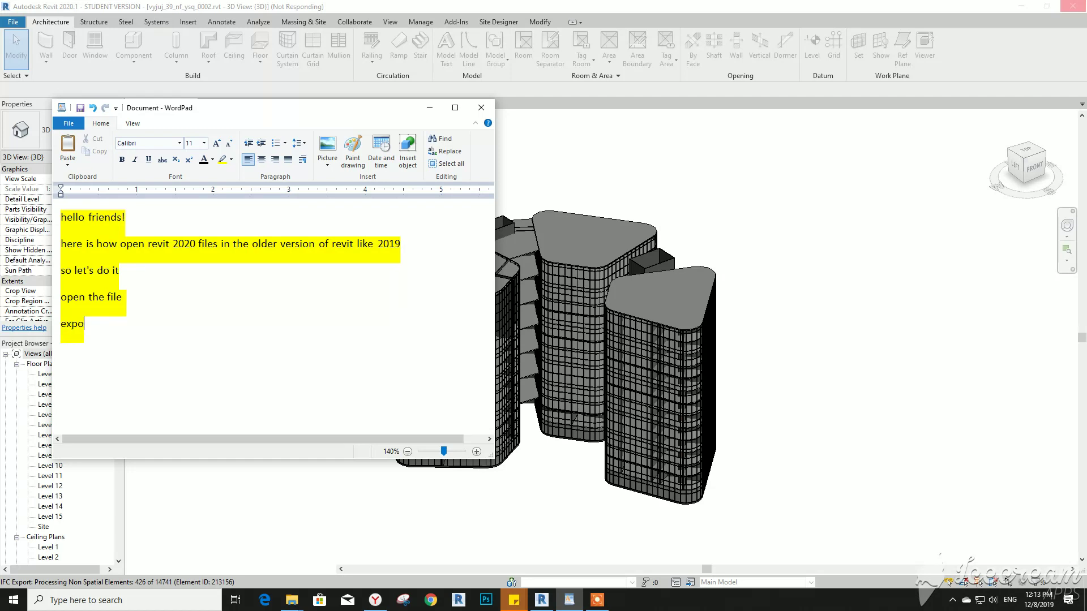
text(rt )
text(the fi)
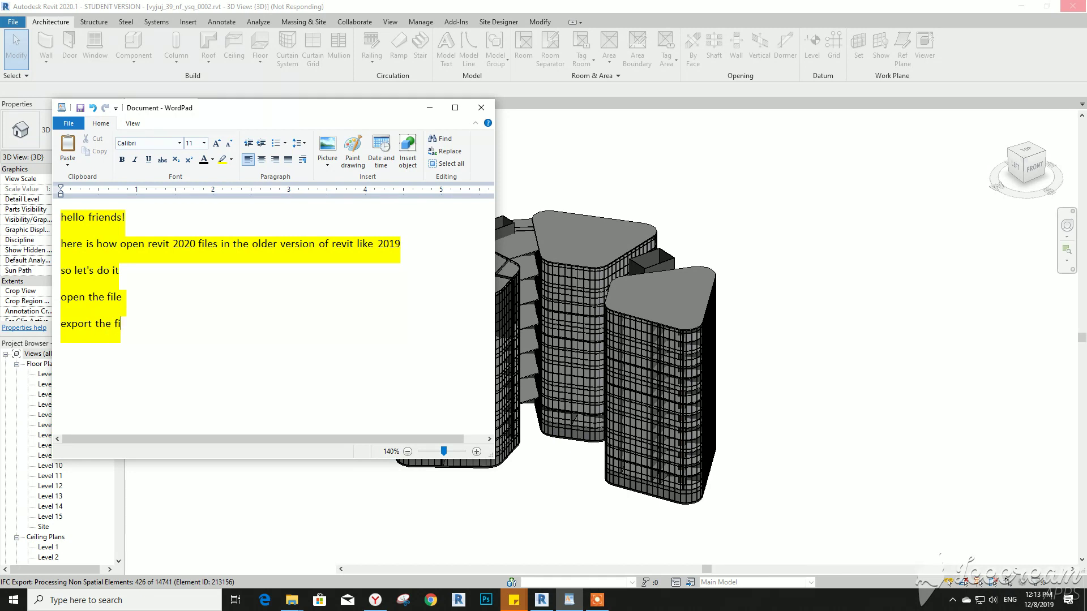
text(le as )
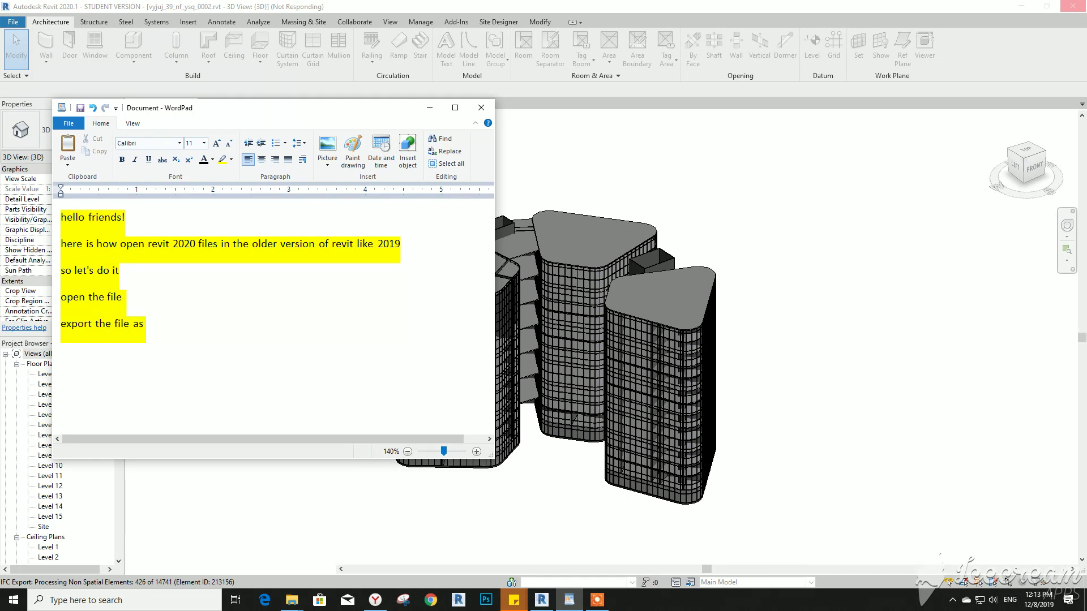
text(IFX)
key(BackSpace)
text(c )
text(2)
text(.0)
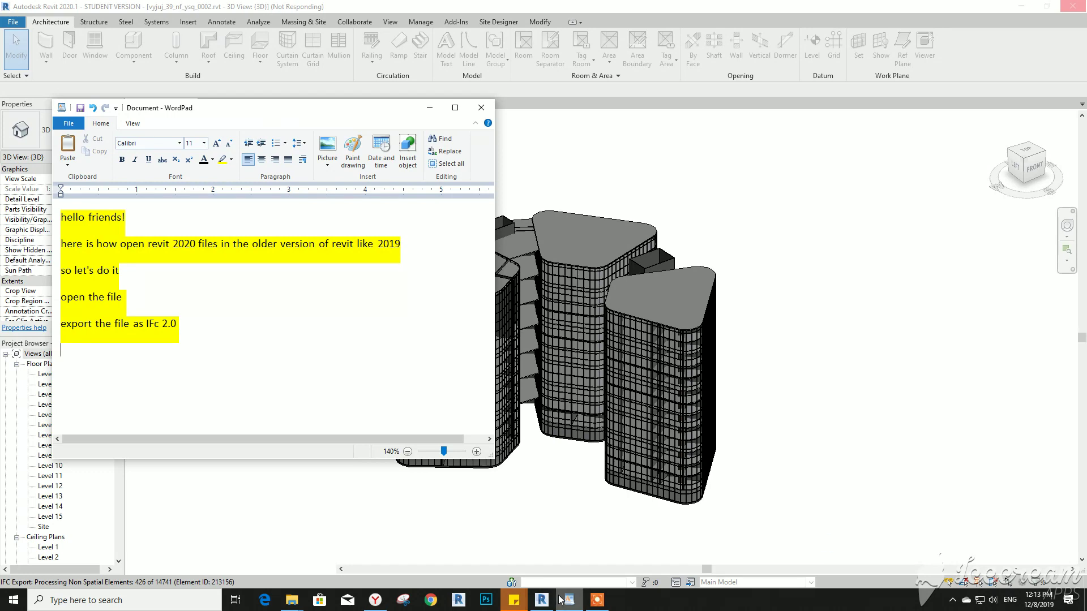
click(597, 599)
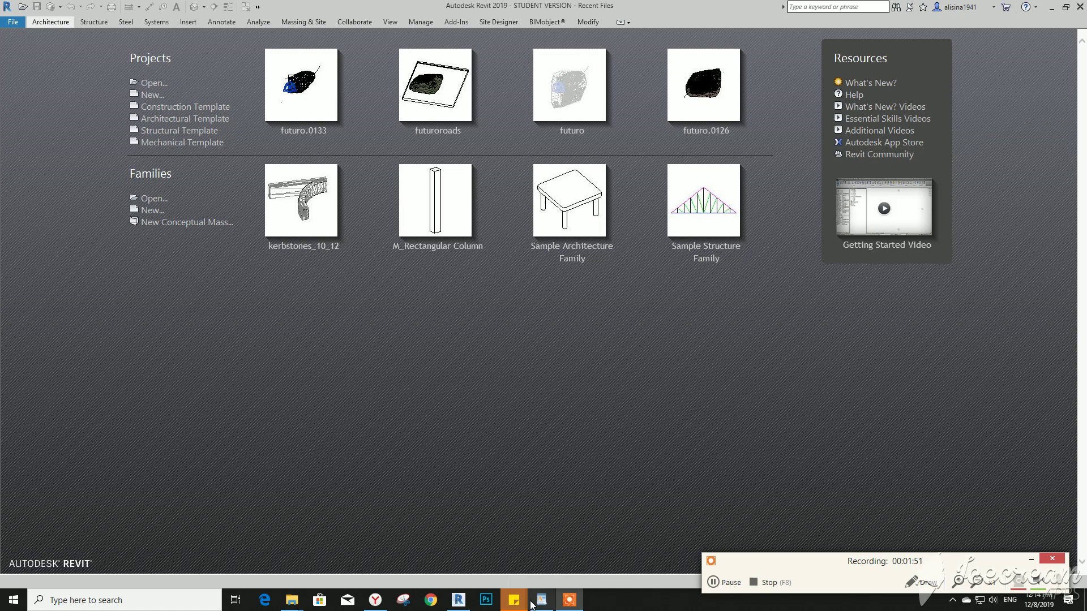
Step: Type the note line 'now open revit 2019 and go to file open the'
click(535, 601)
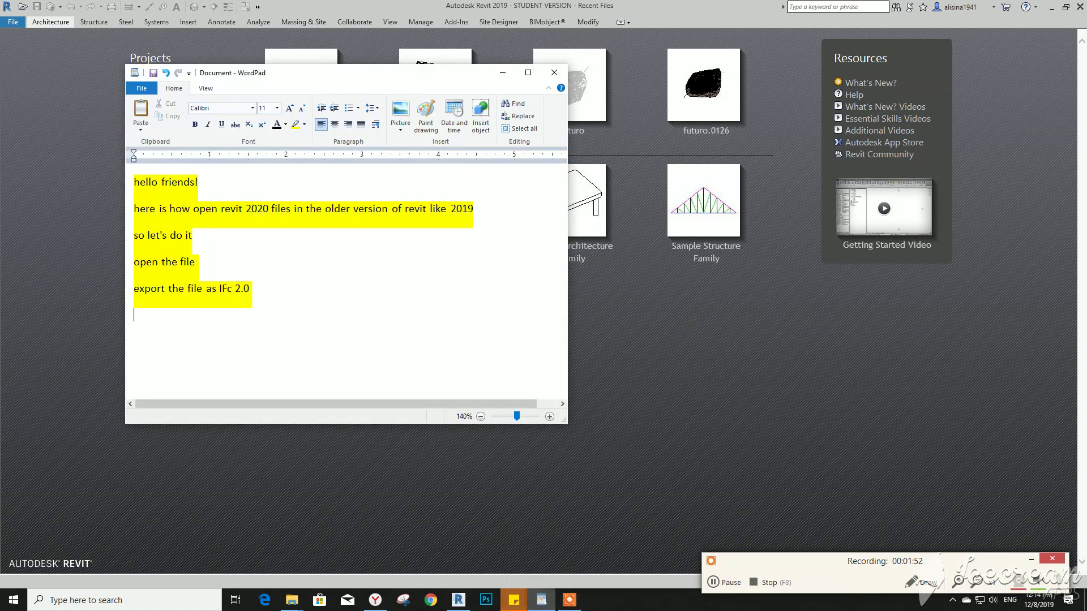
text(now)
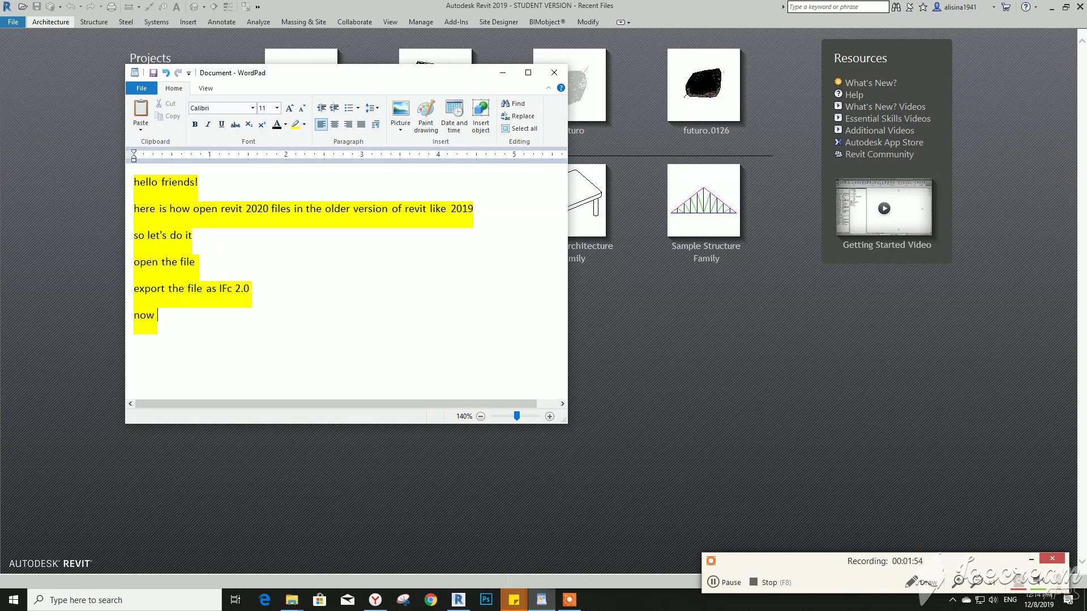
text( open )
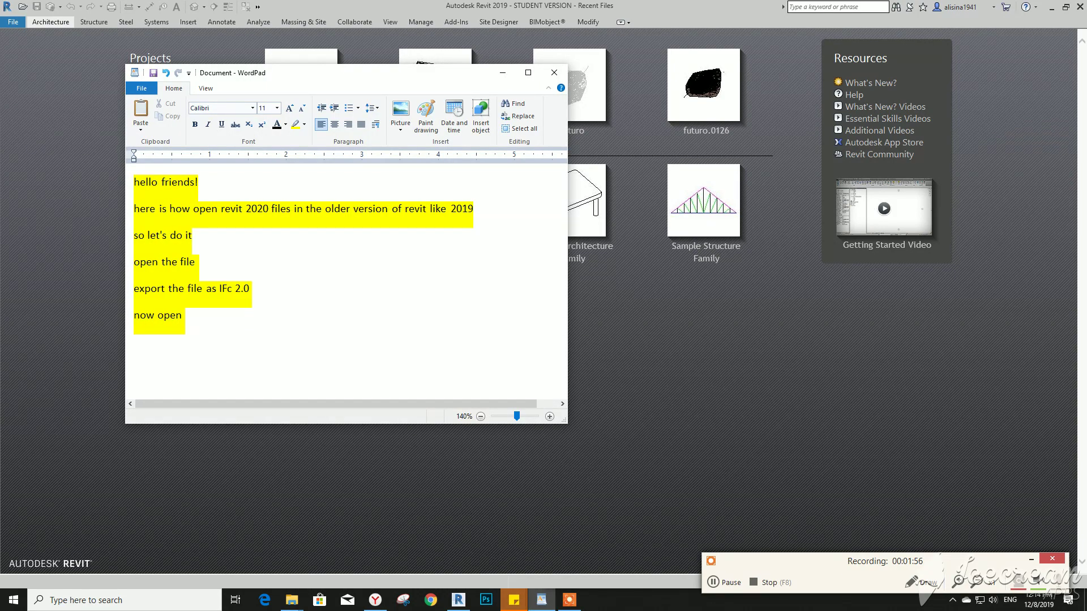
text(r)
text(evit )
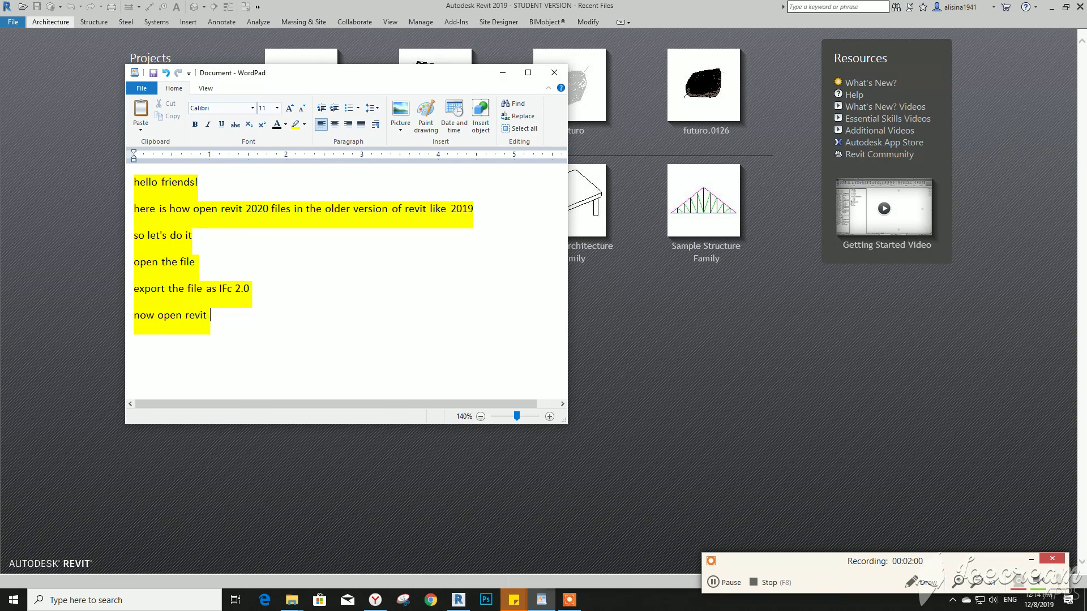
text(2019 )
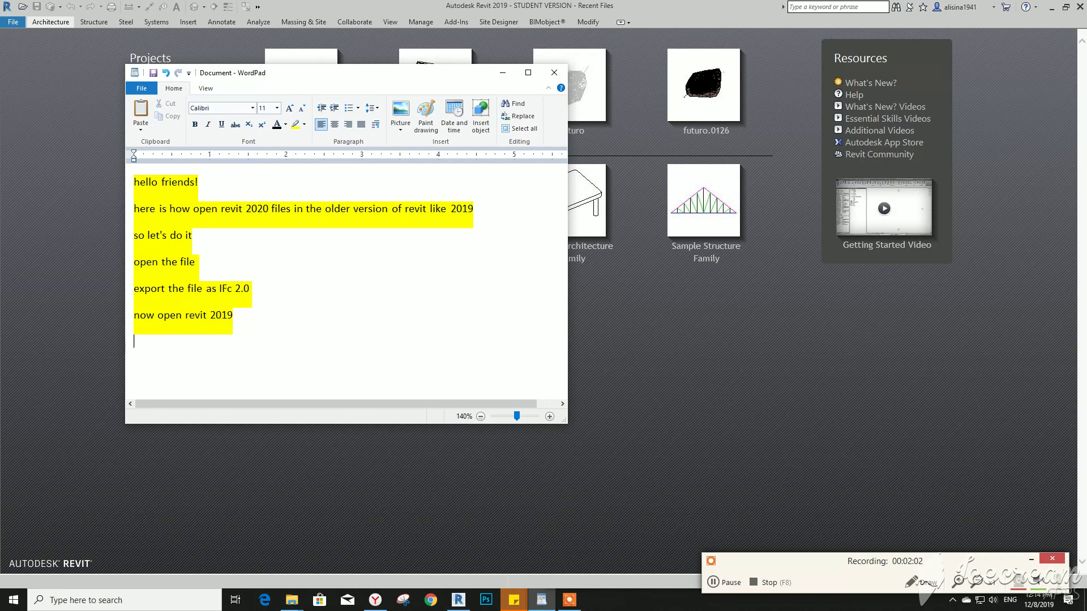
text(and)
text( go to )
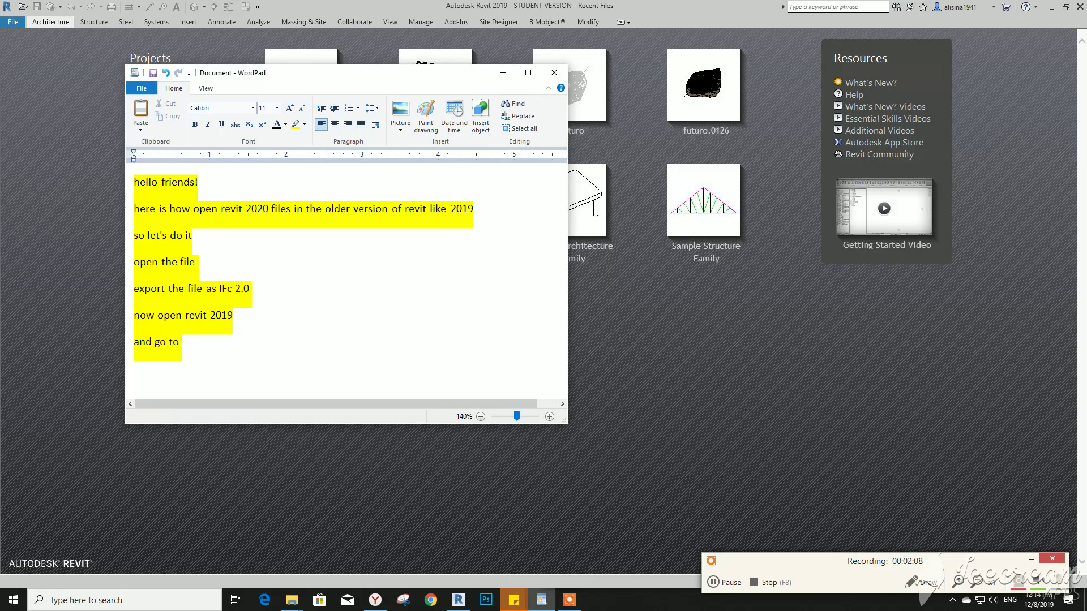
text(file )
text(open th)
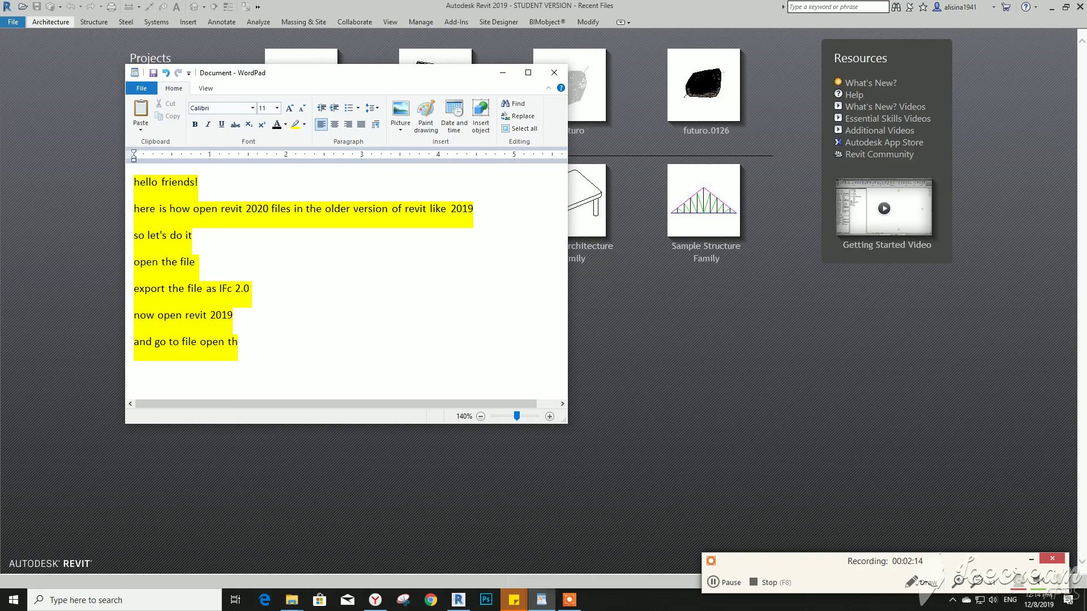
text(e)
Step: Open new.ifc from the Desktop via File > Open > IFC with All Supported Files listed
click(17, 22)
click(63, 94)
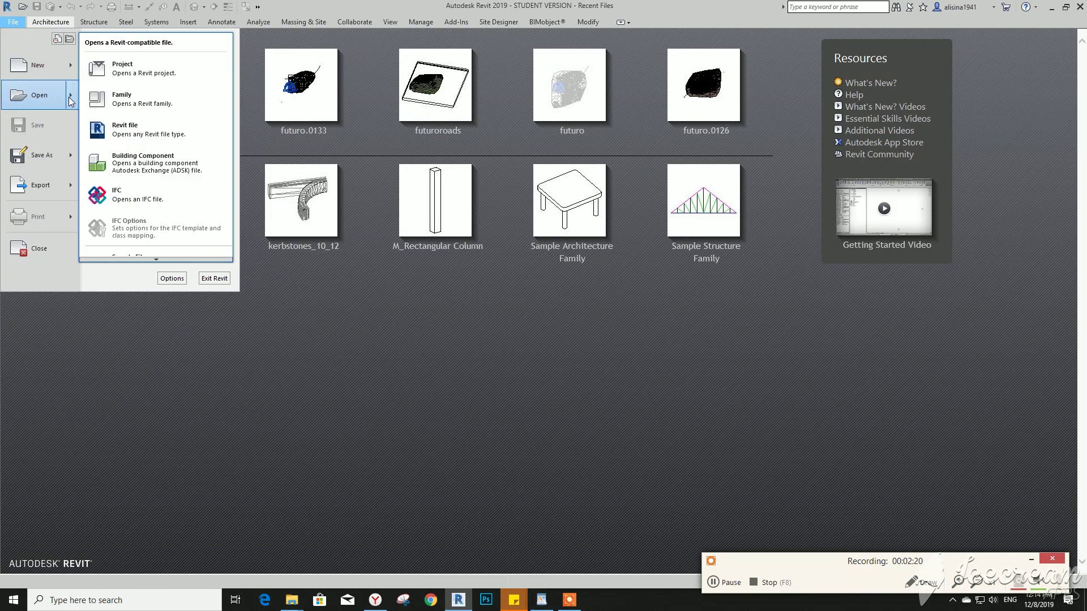
click(141, 195)
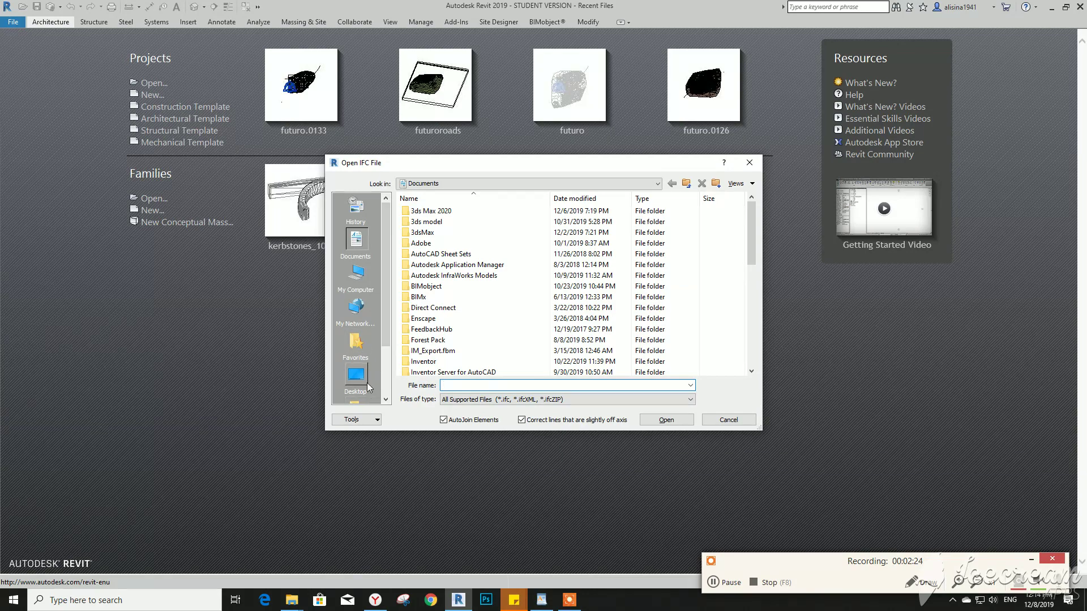
click(369, 386)
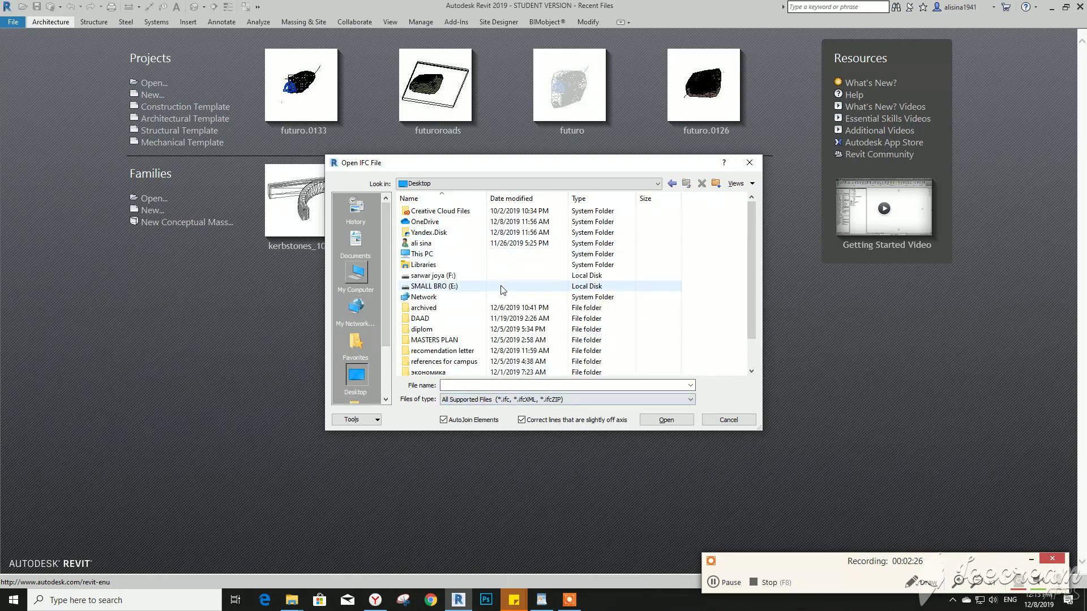
scroll(512, 319, down, 1)
click(430, 351)
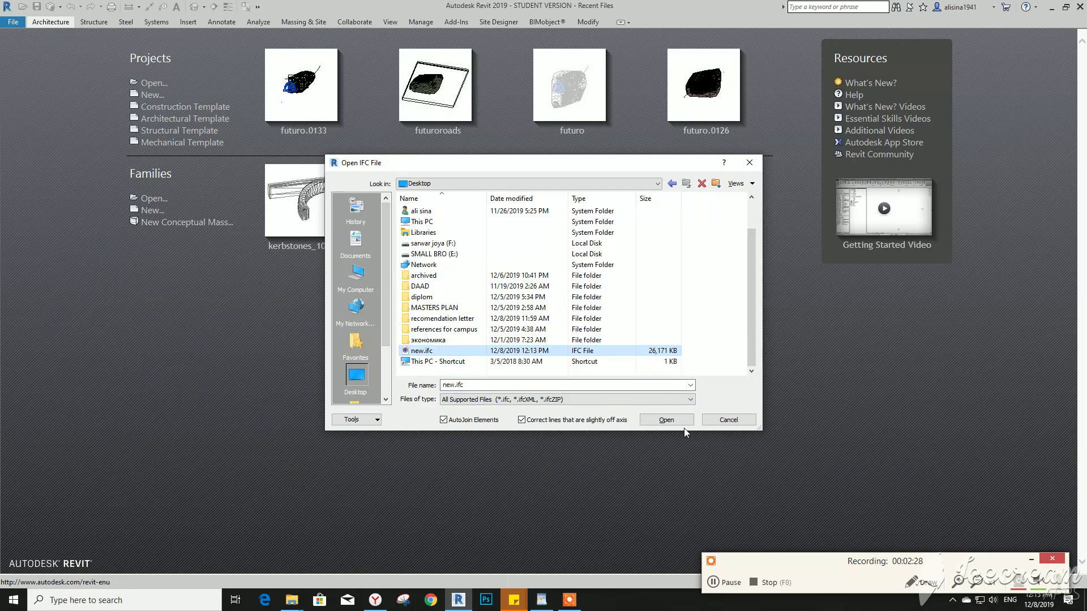
click(636, 400)
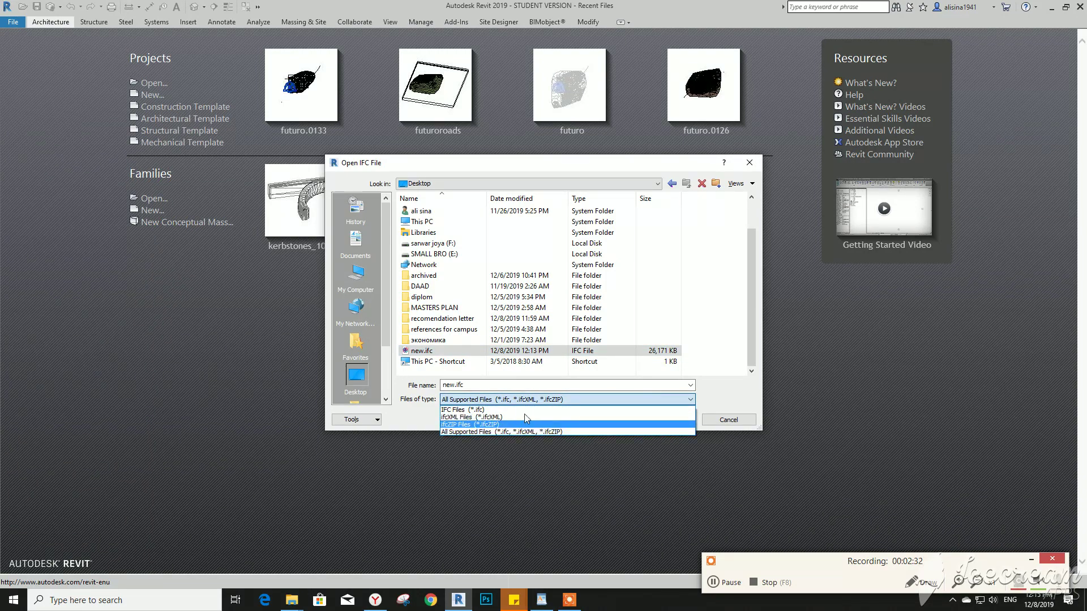
click(726, 384)
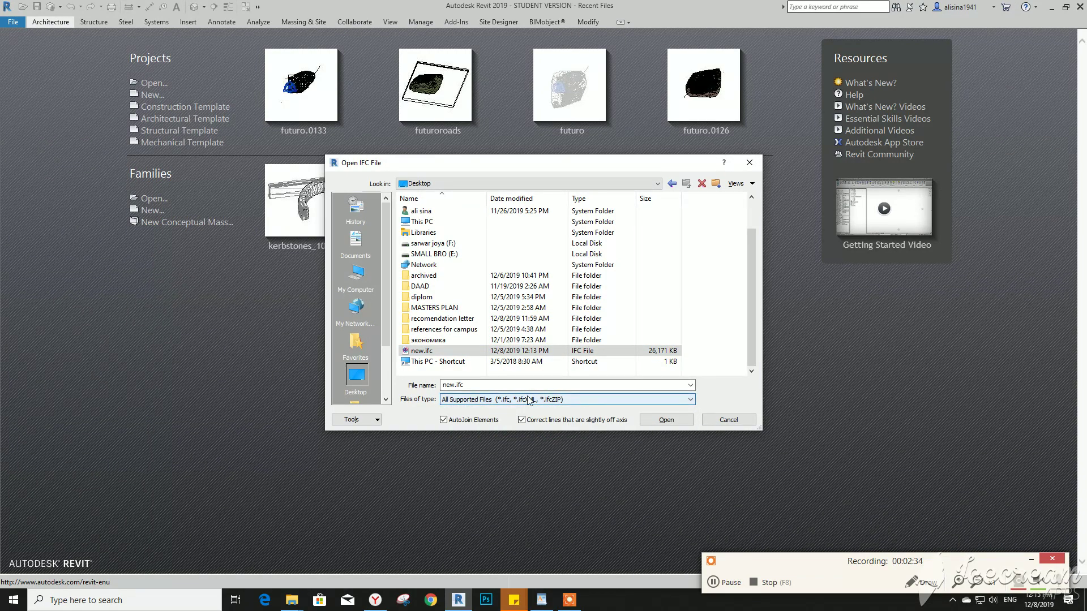
click(667, 420)
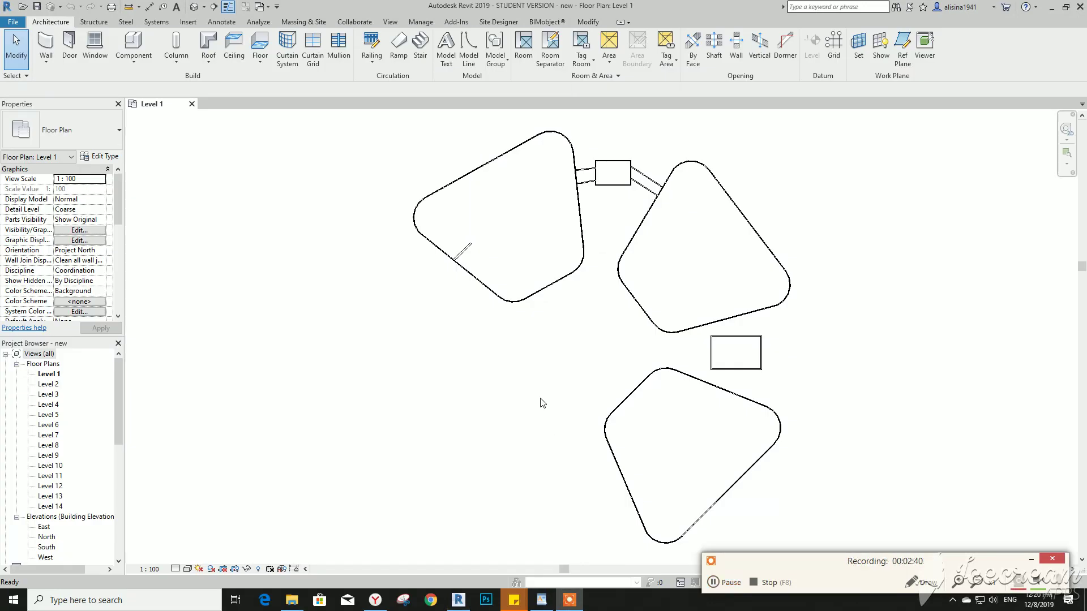
Step: Show the imported model in the default 3D view with the Shaded visual style, orbiting to inspect it
scroll(551, 345, down, 2)
scroll(551, 346, up, 1)
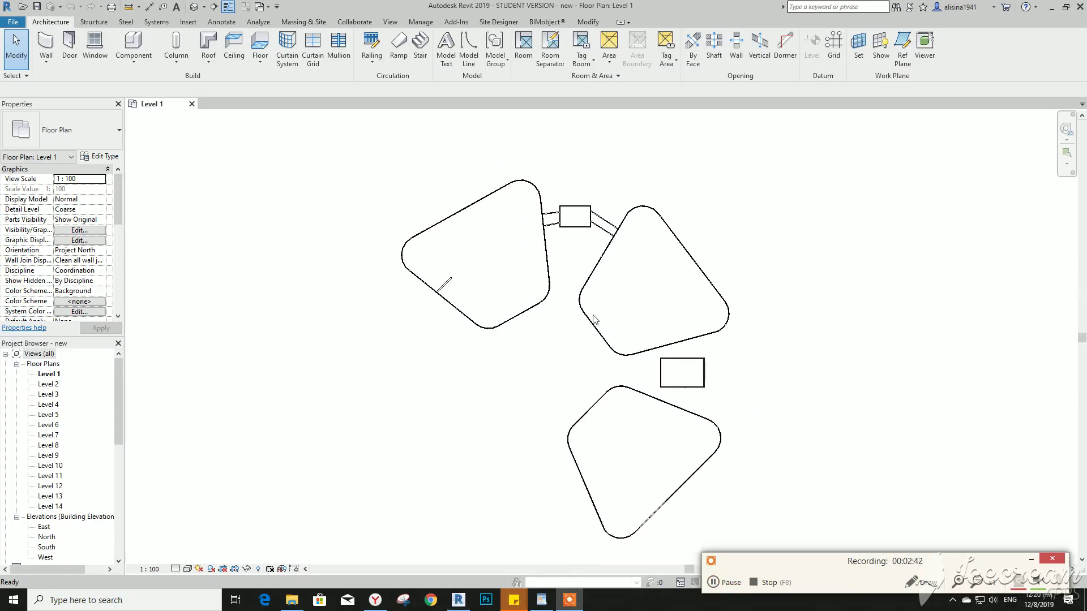
click(194, 7)
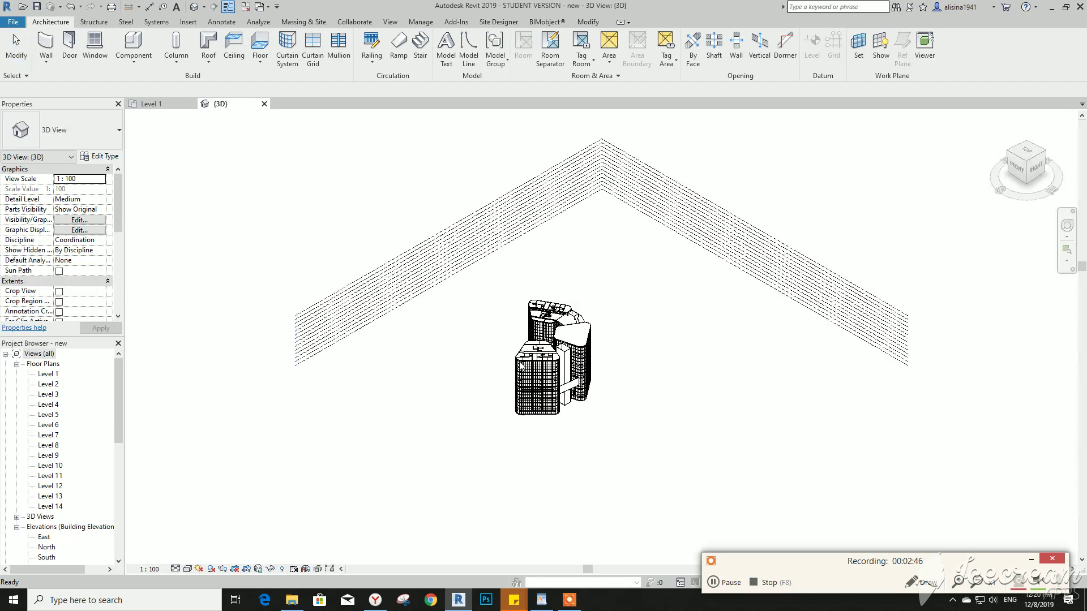
scroll(556, 346, up, 3)
scroll(557, 346, up, 1)
mouse_move(557, 346)
shift+middle_down()
mouse_move(706, 263)
mouse_move(651, 340)
shift+middle_up()
click(189, 570)
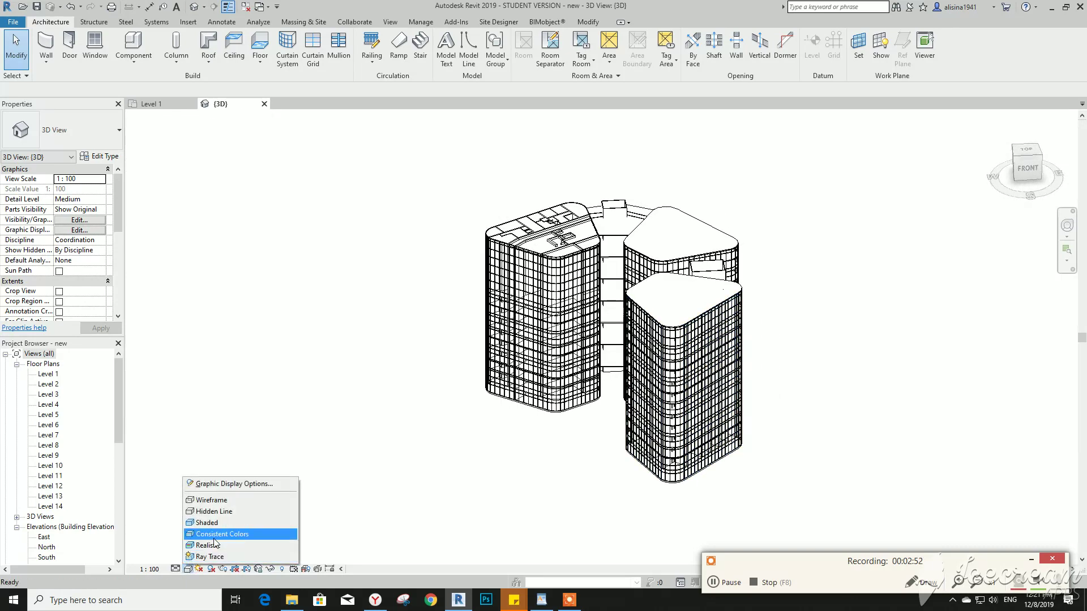
click(227, 534)
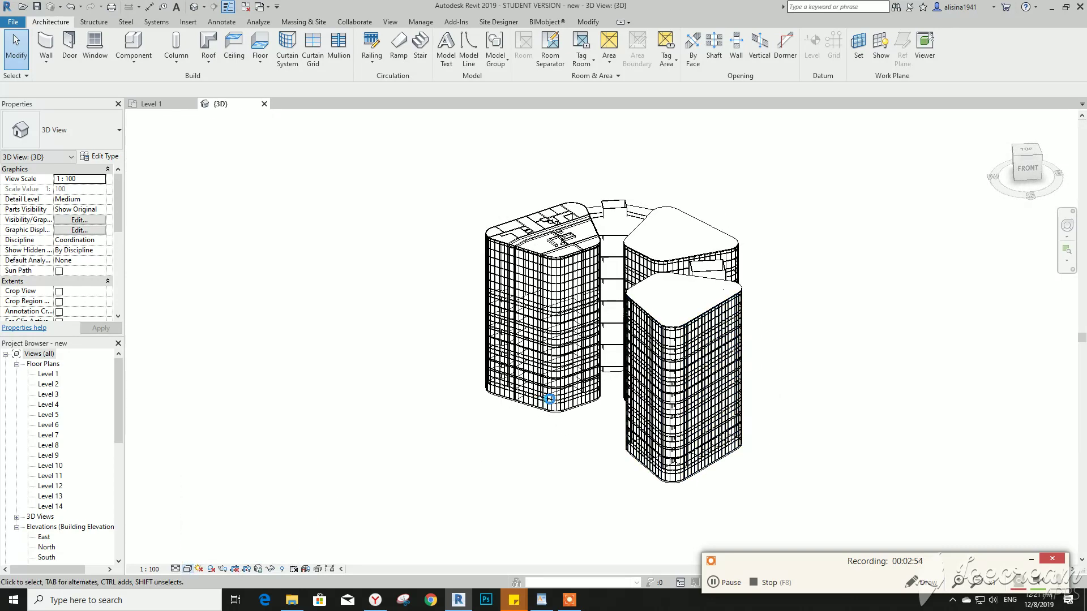
mouse_move(541, 389)
shift+middle_down()
mouse_move(695, 384)
mouse_move(666, 296)
mouse_move(636, 312)
mouse_move(660, 339)
mouse_move(617, 279)
mouse_move(591, 337)
shift+middle_up()
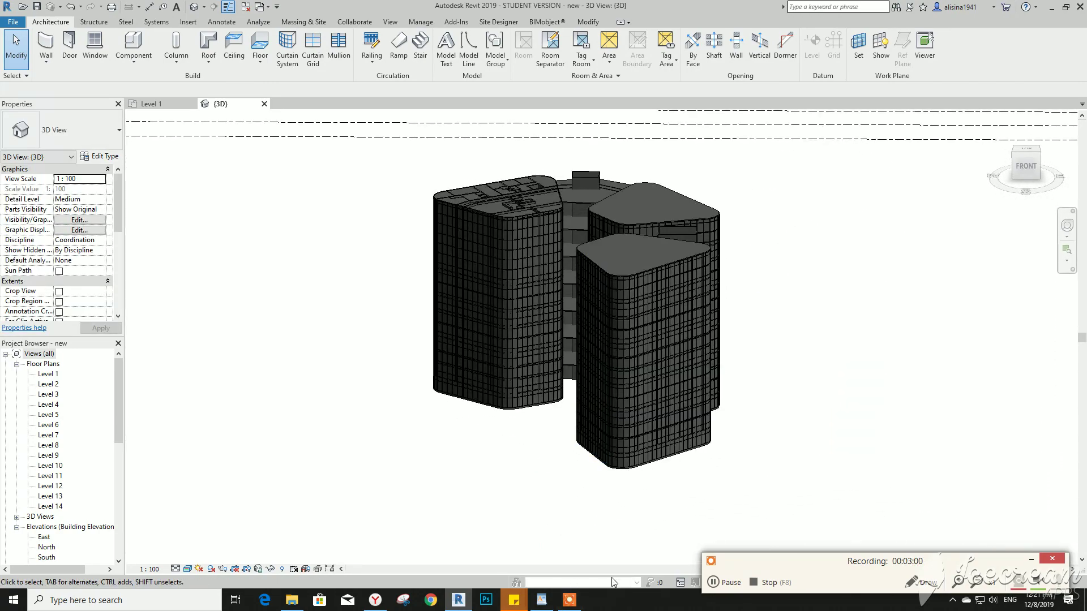
Step: Type the closing note lines about saving with materials and 'thanks for watching)))'
key(alt+Tab)
click(358, 369)
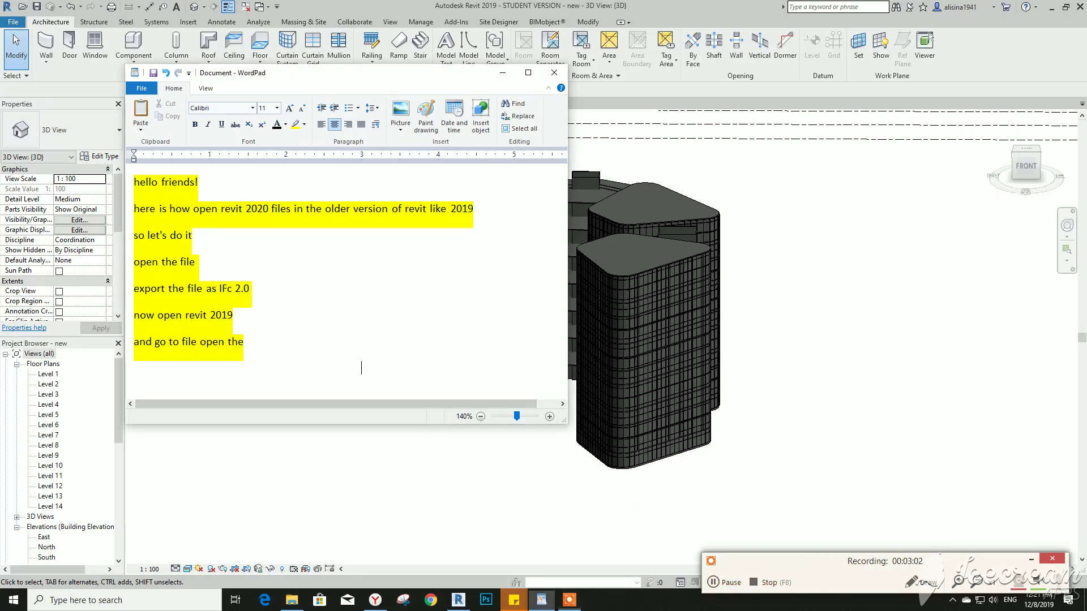
text(jus)
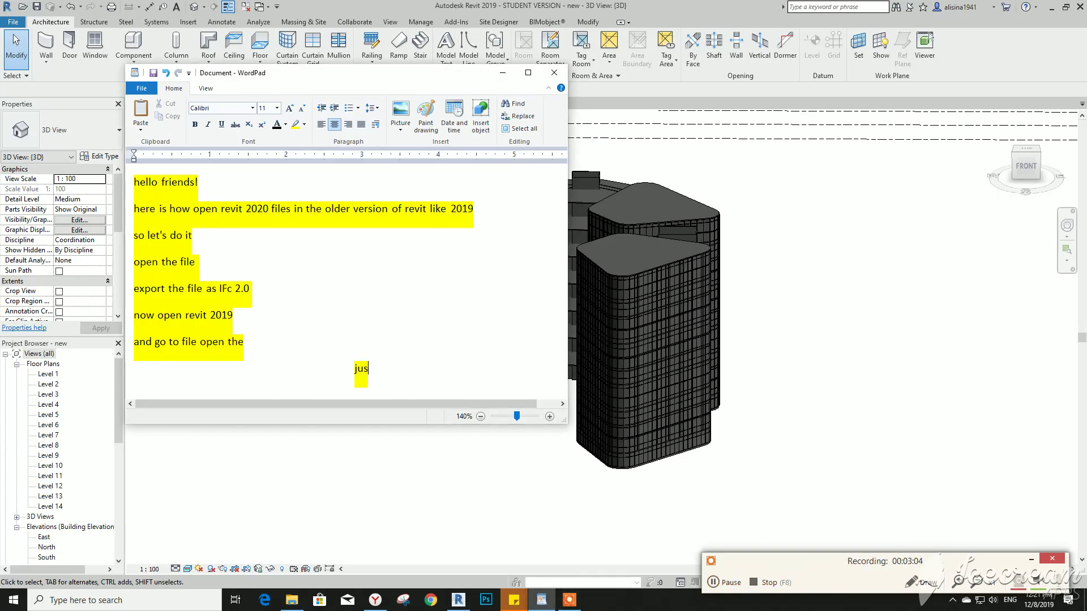
text(t need)
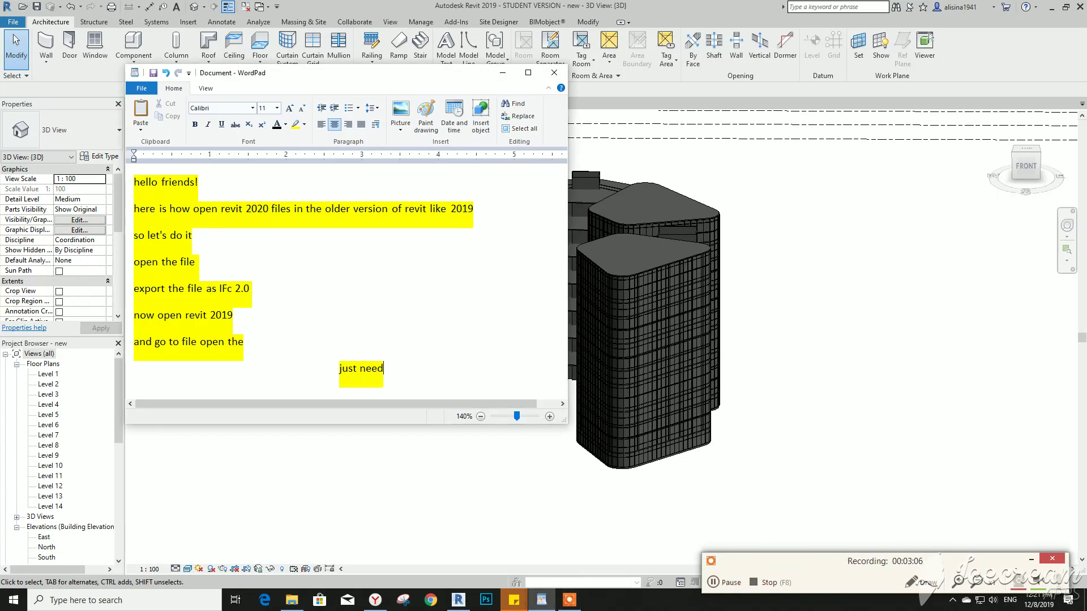
text( to )
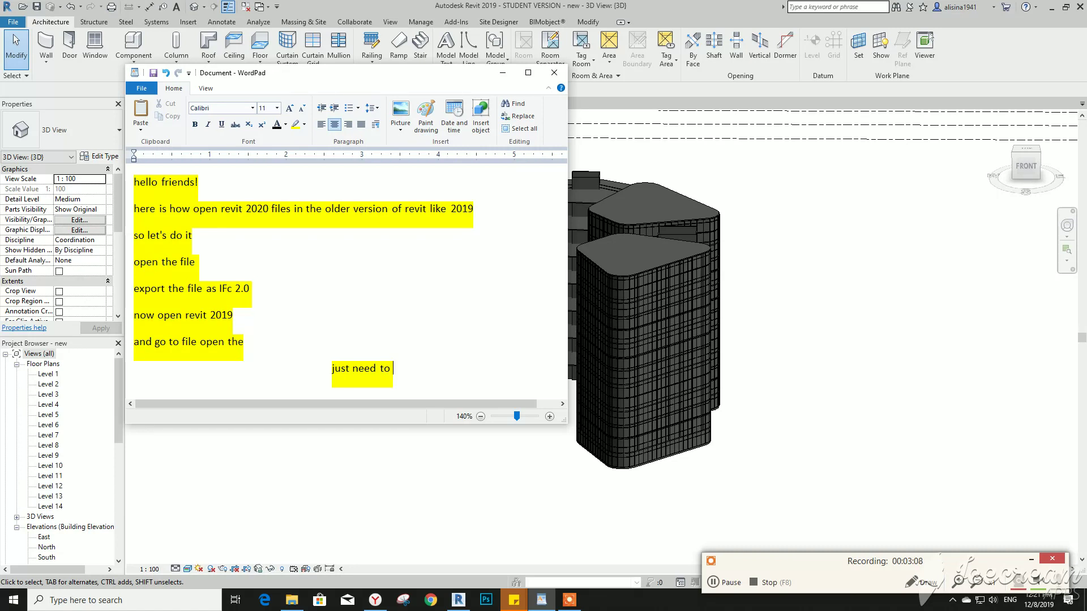
text(sav)
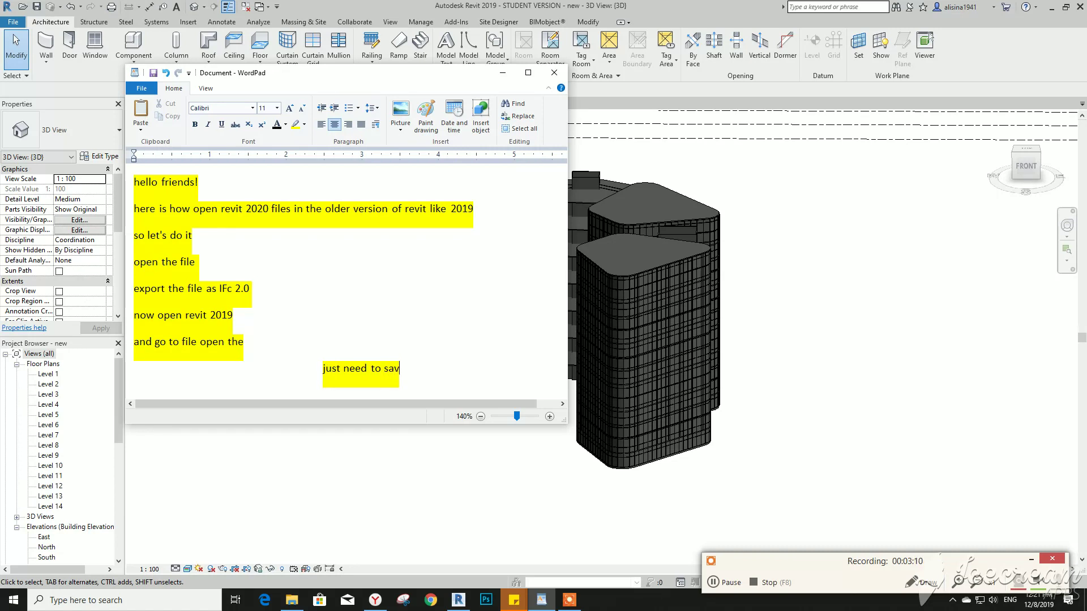
text(e with )
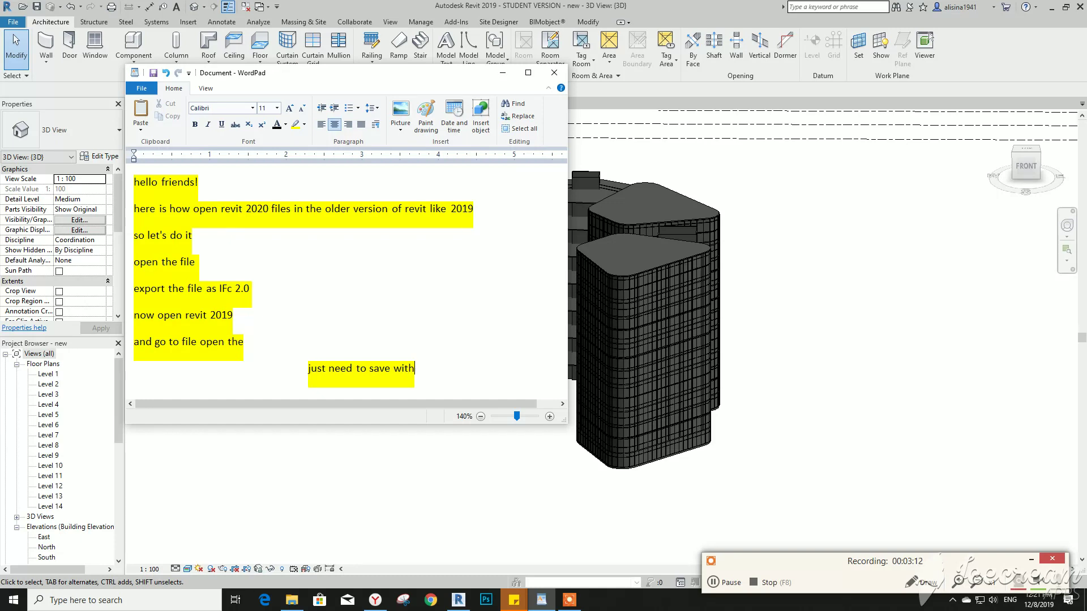
text(ma)
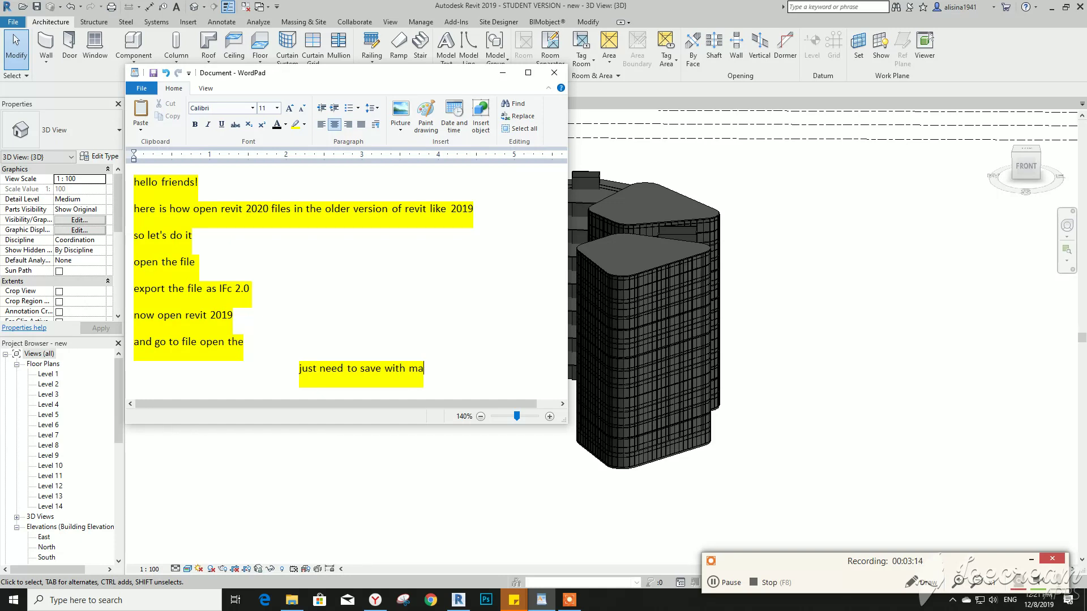
text(terial)
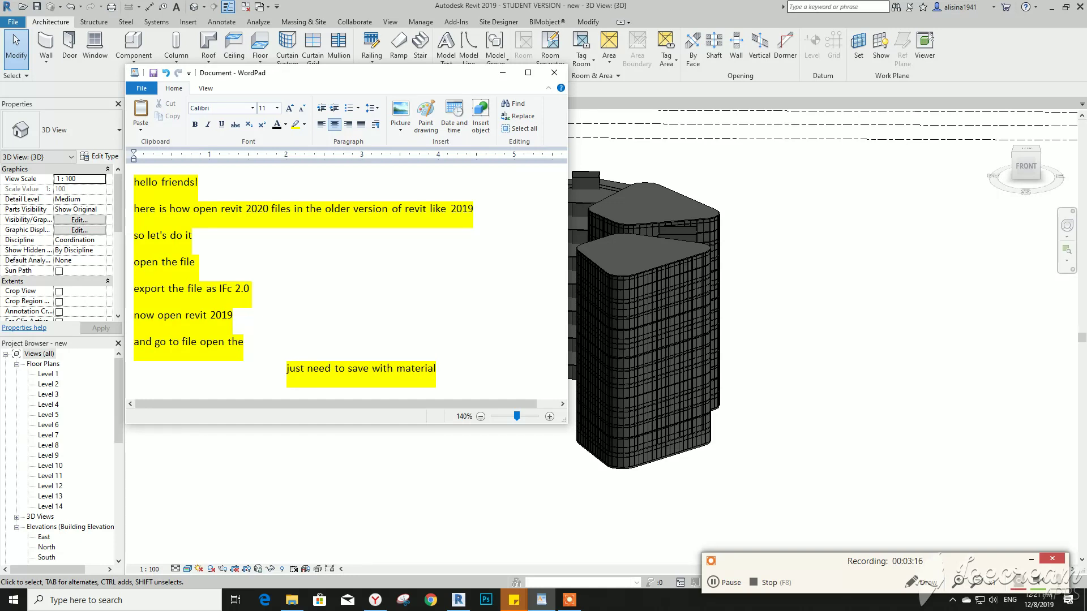
text(s)
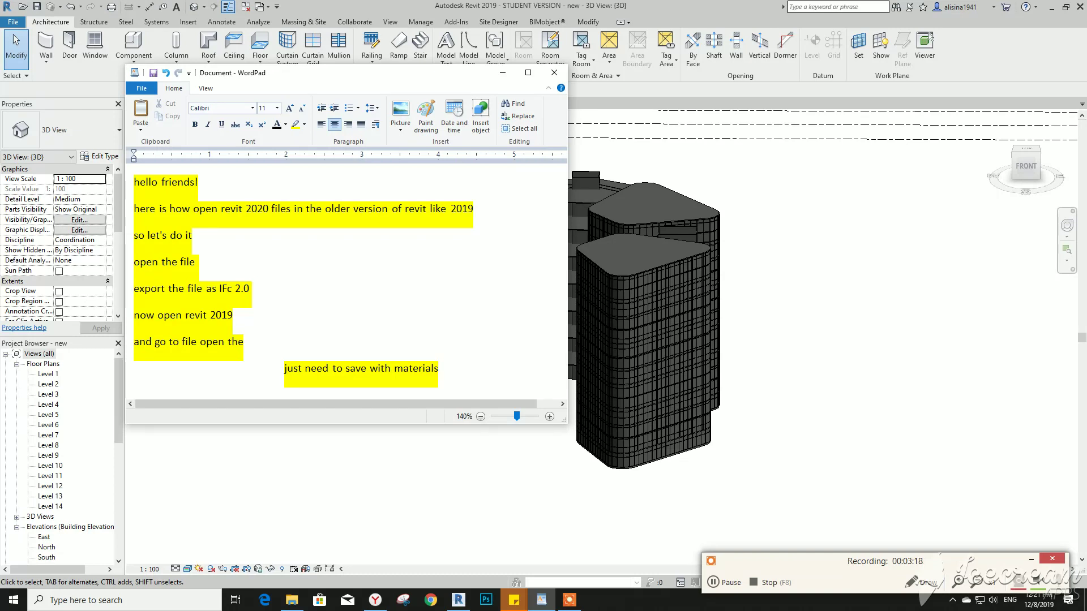
text( and)
text( that)
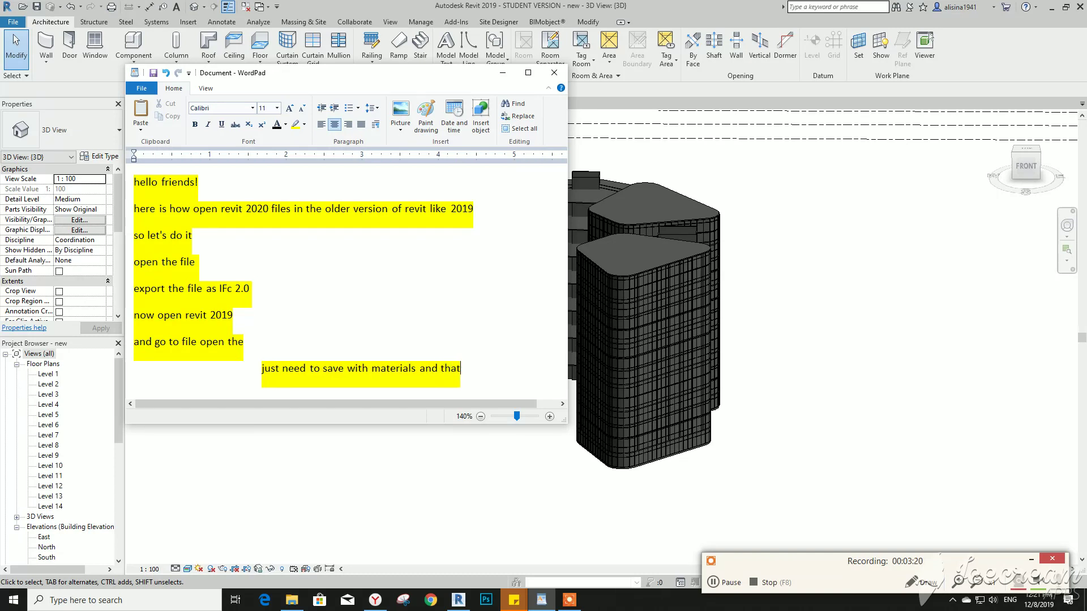
text(s it)
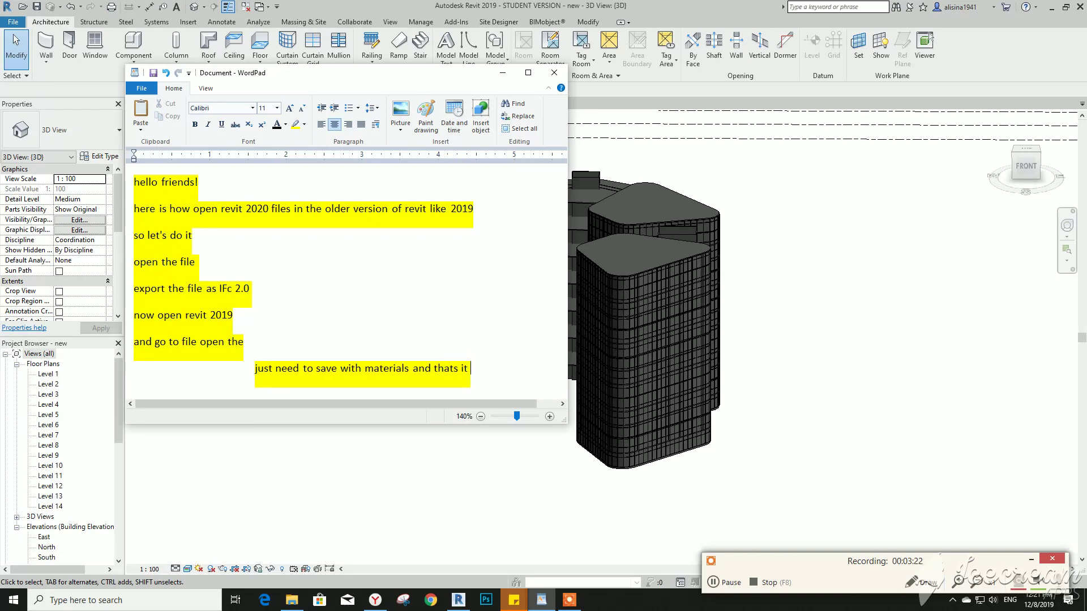
key(Return)
key(Return)
key(Return)
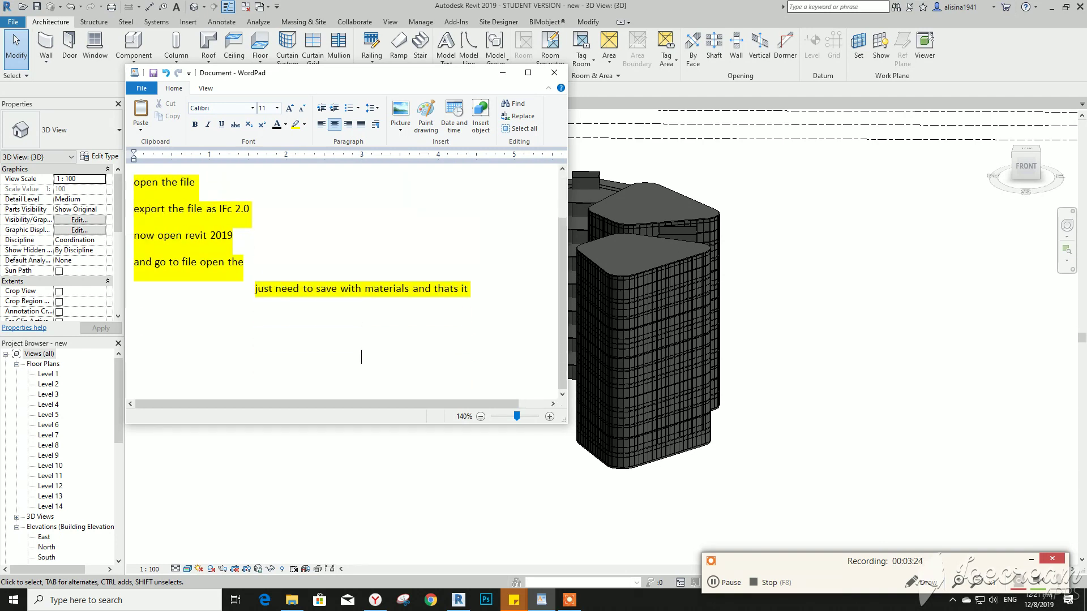
text(thanks )
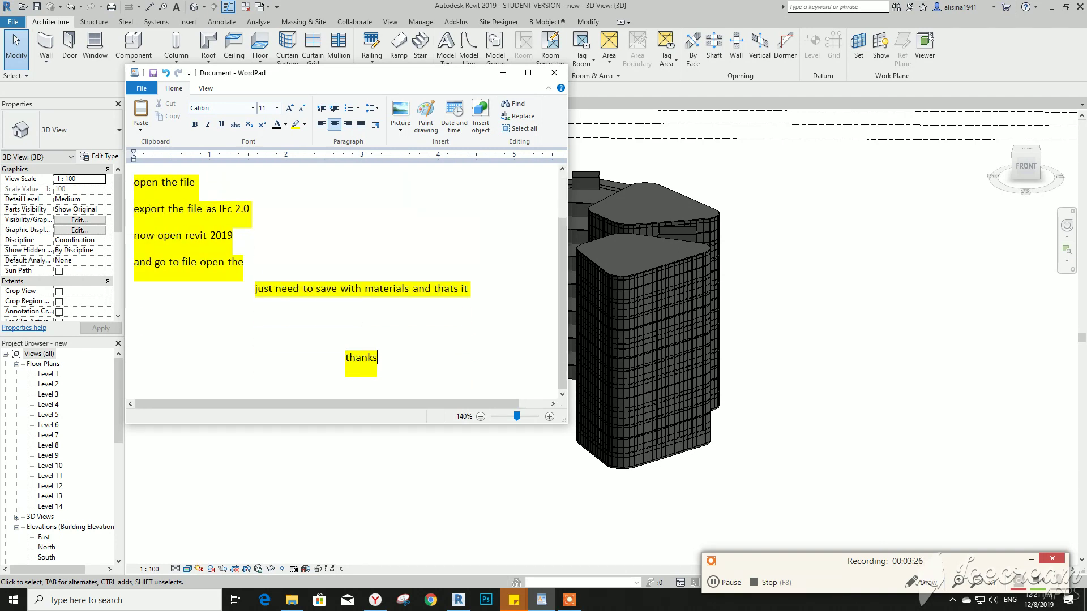
text(for)
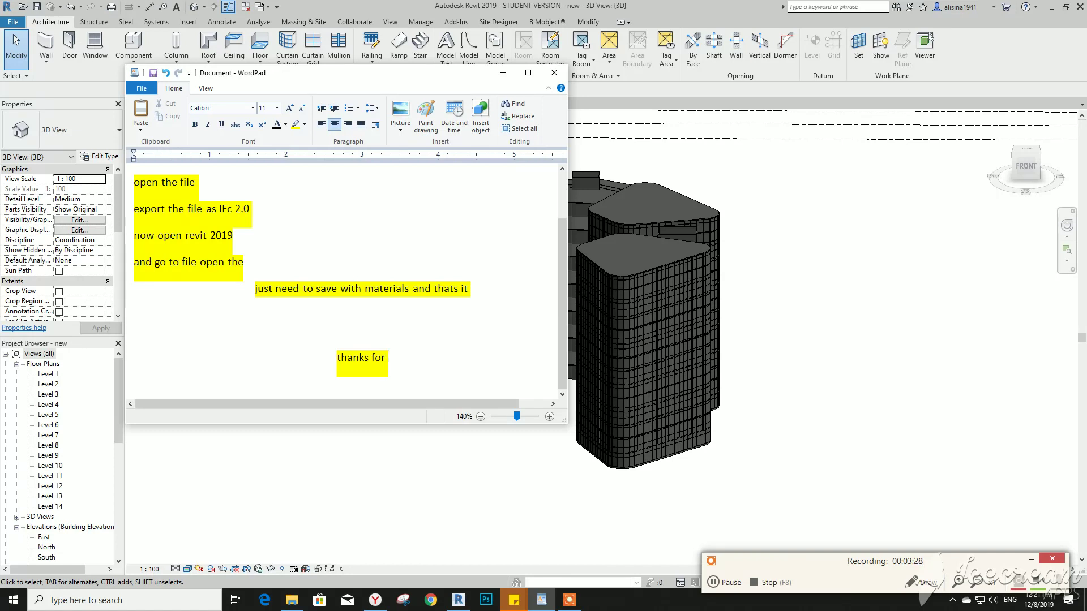
key(BackSpace)
key(BackSpace)
text(r)
text( watchin)
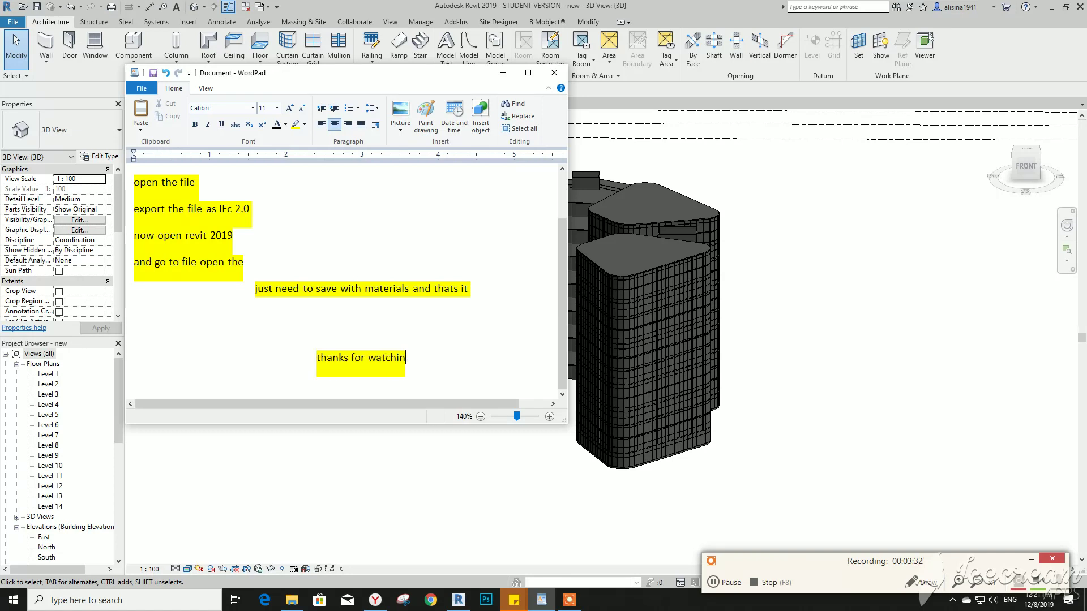
text(g)
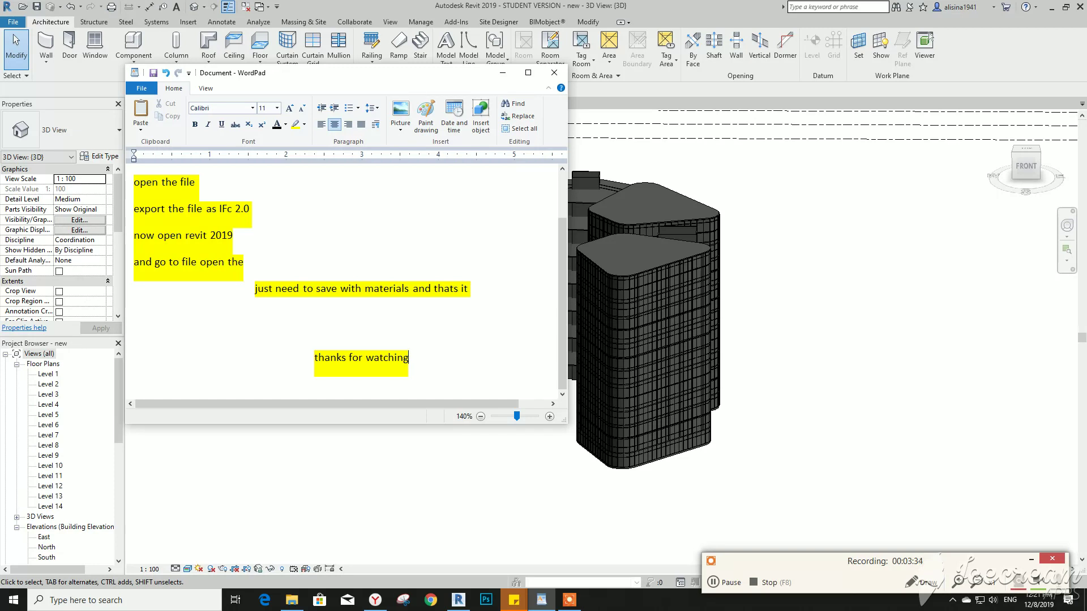
text())))
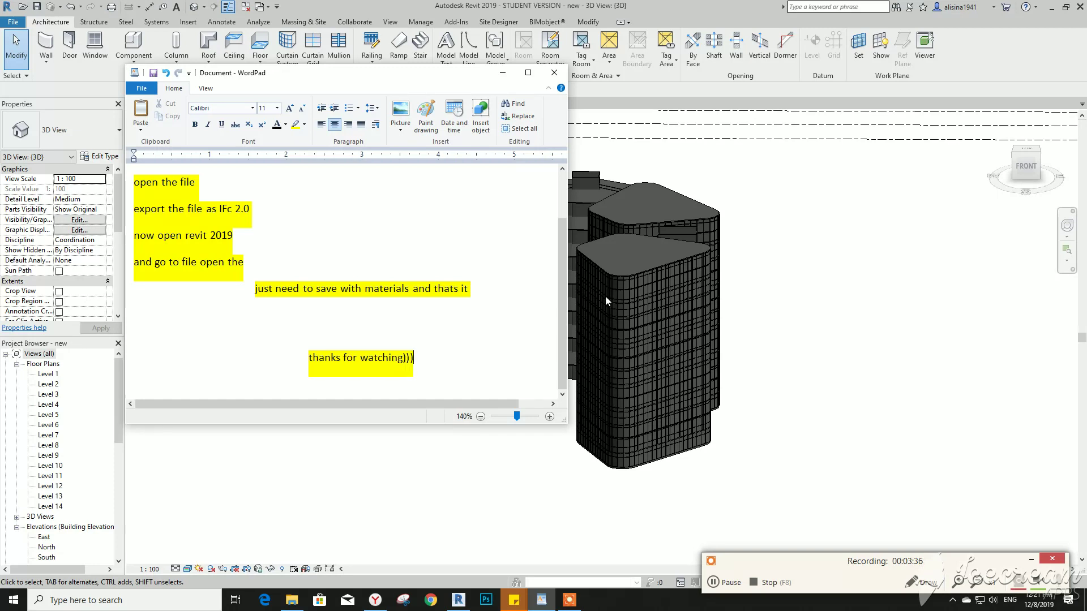